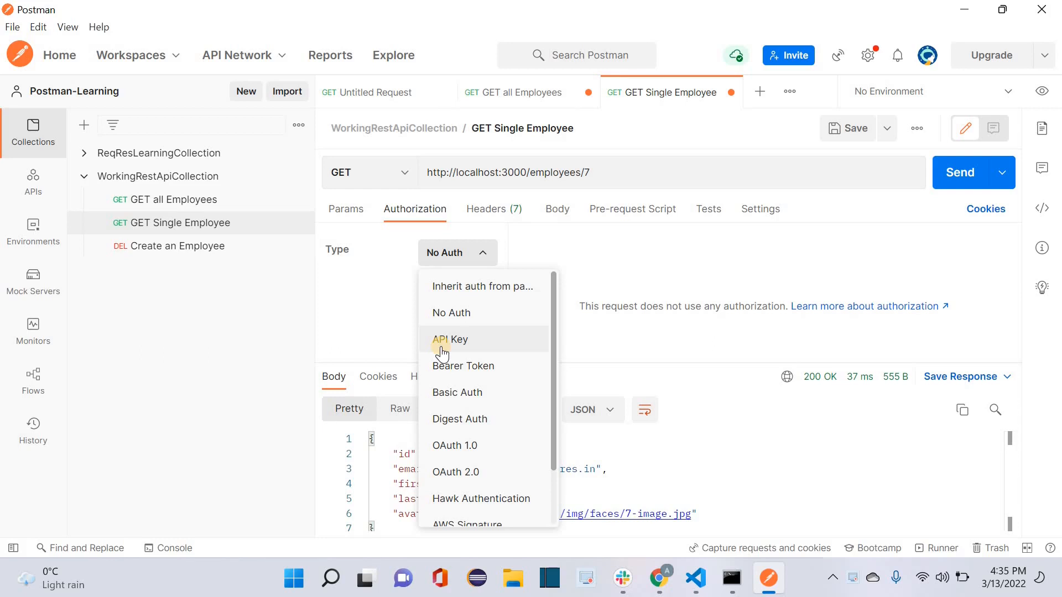
- Close the empty Untitled Request and send the GET all Employees request
{"action": "left_click", "coordinate": [220, 304]}
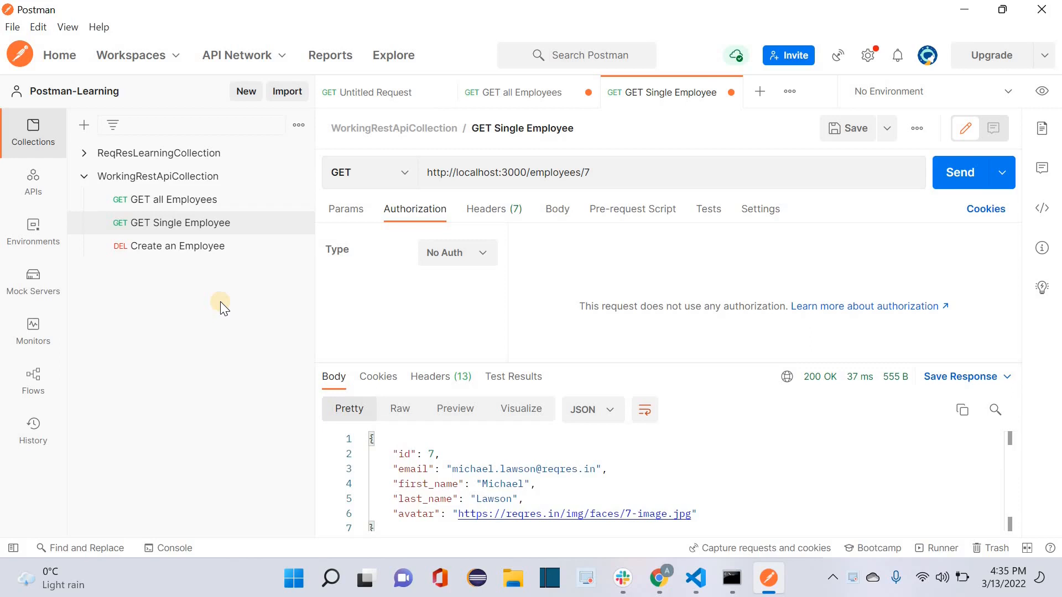
{"action": "left_click", "coordinate": [360, 92]}
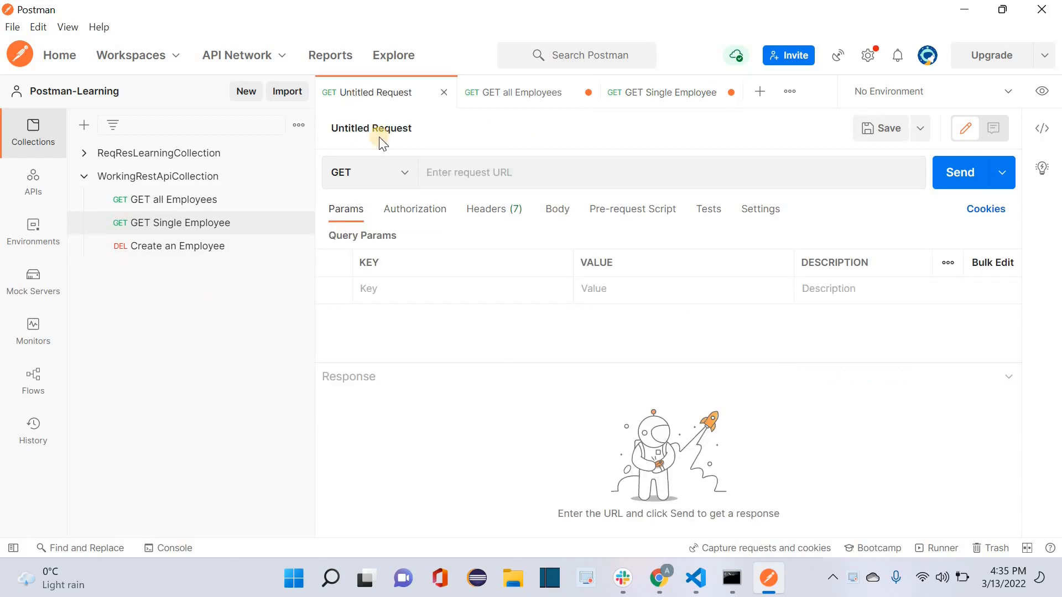
{"action": "left_click", "coordinate": [512, 104]}
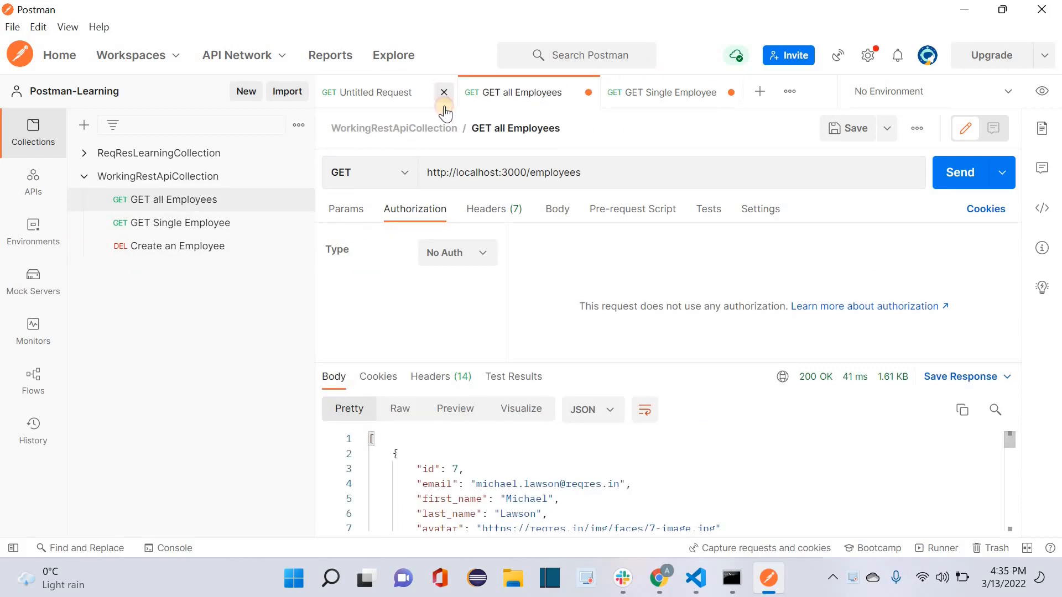
{"action": "left_click", "coordinate": [444, 104]}
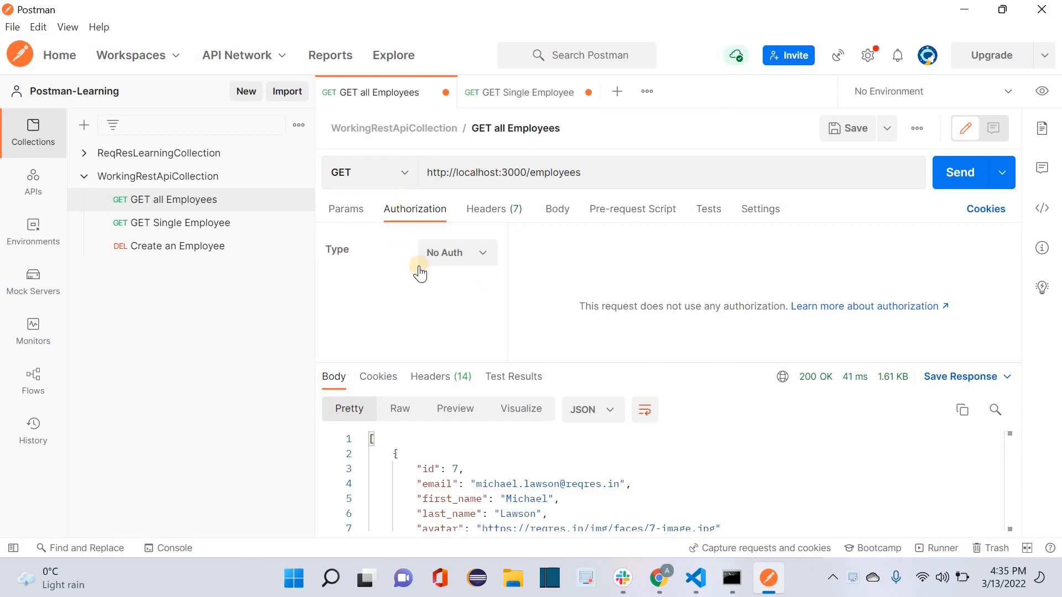
{"action": "left_click", "coordinate": [948, 180]}
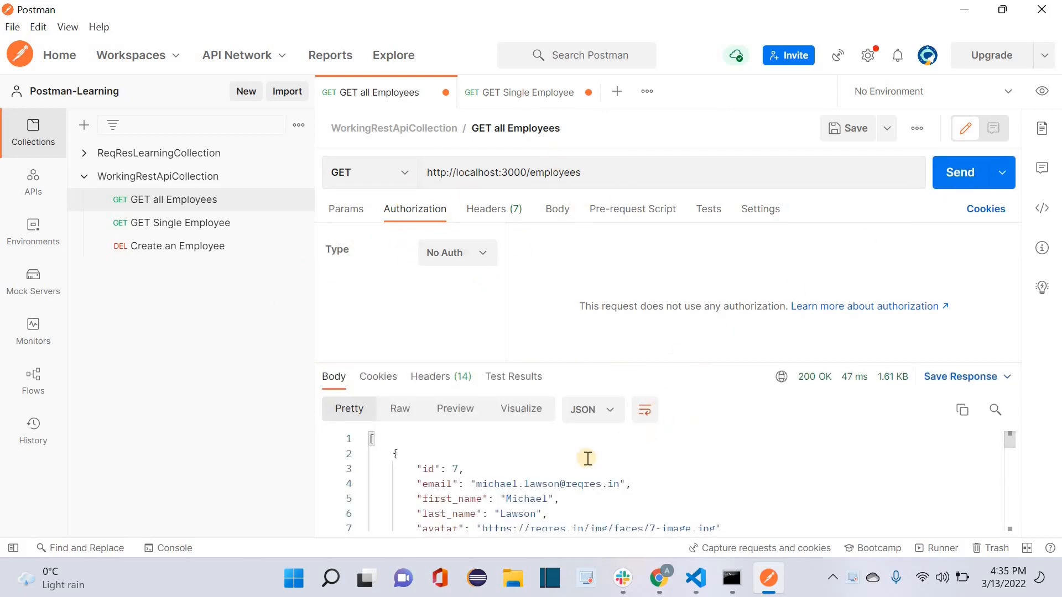
- Try the inherit-from-parent authorization type on GET all Employees, and set it back to No Auth
{"action": "left_click", "coordinate": [477, 259]}
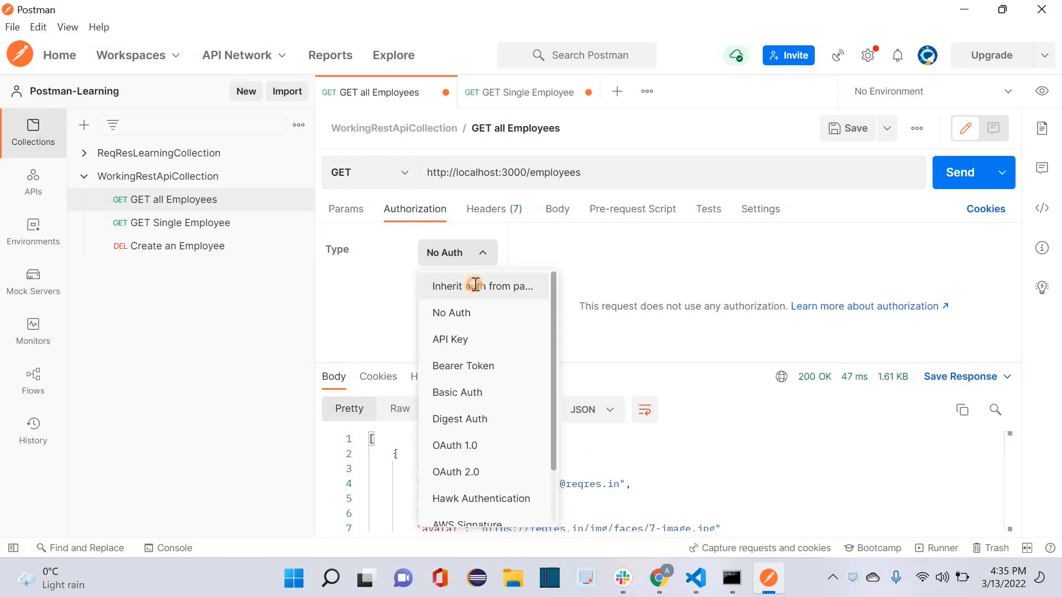
{"action": "left_click", "coordinate": [475, 286]}
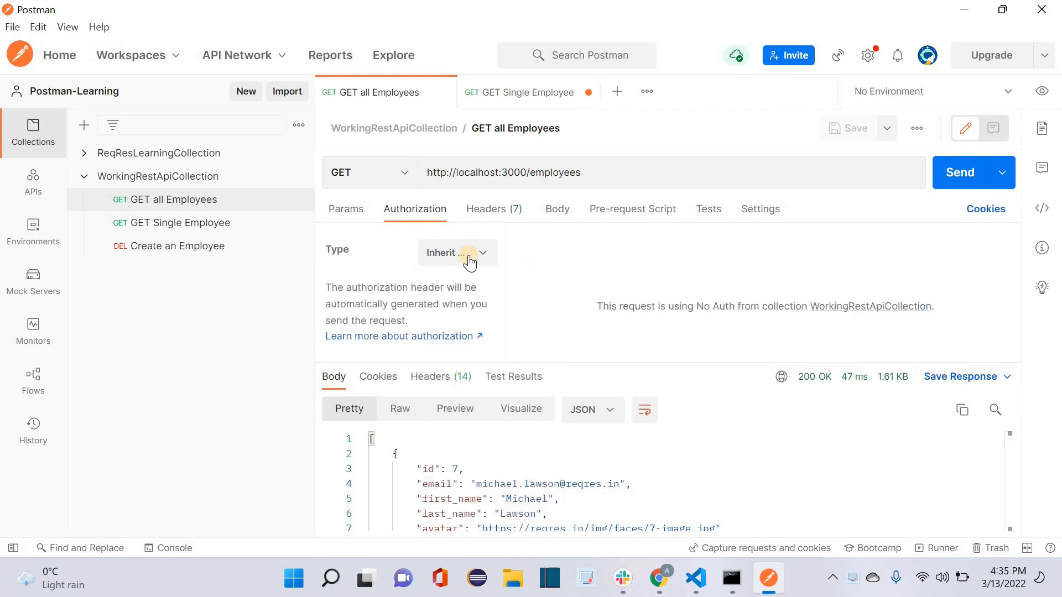
{"action": "left_click", "coordinate": [469, 257]}
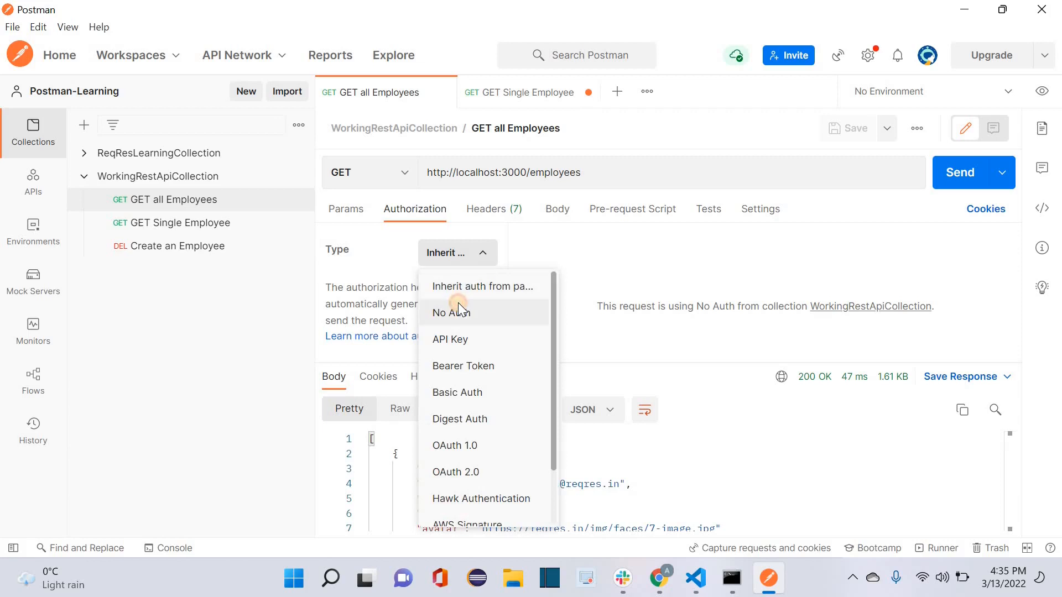
{"action": "left_click", "coordinate": [459, 307]}
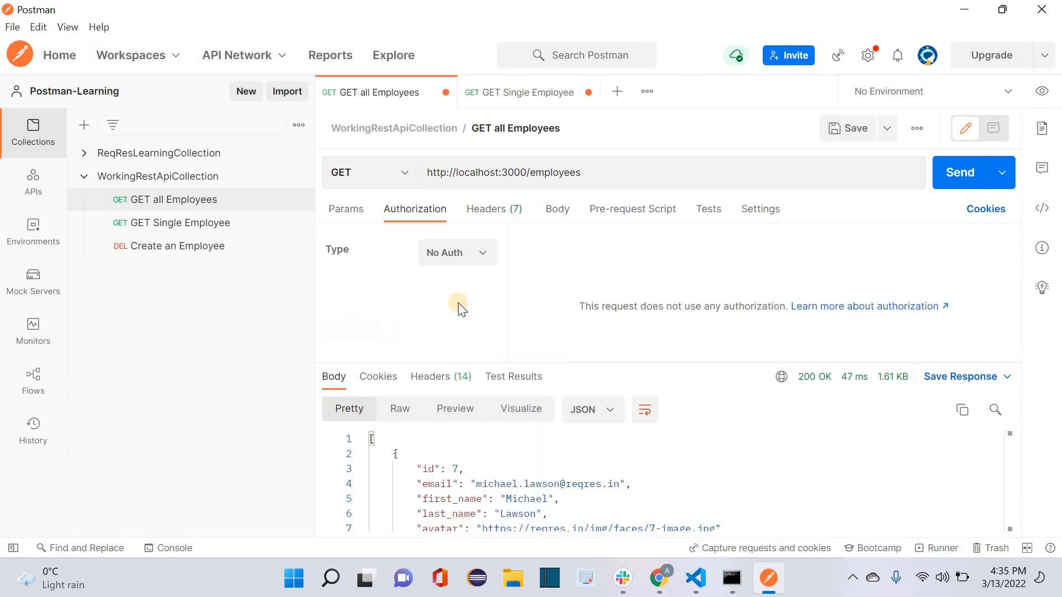
- Send the GET all Employees request with No Auth and examine its request URL
{"action": "left_click", "coordinate": [975, 171]}
{"action": "left_click", "coordinate": [618, 176]}
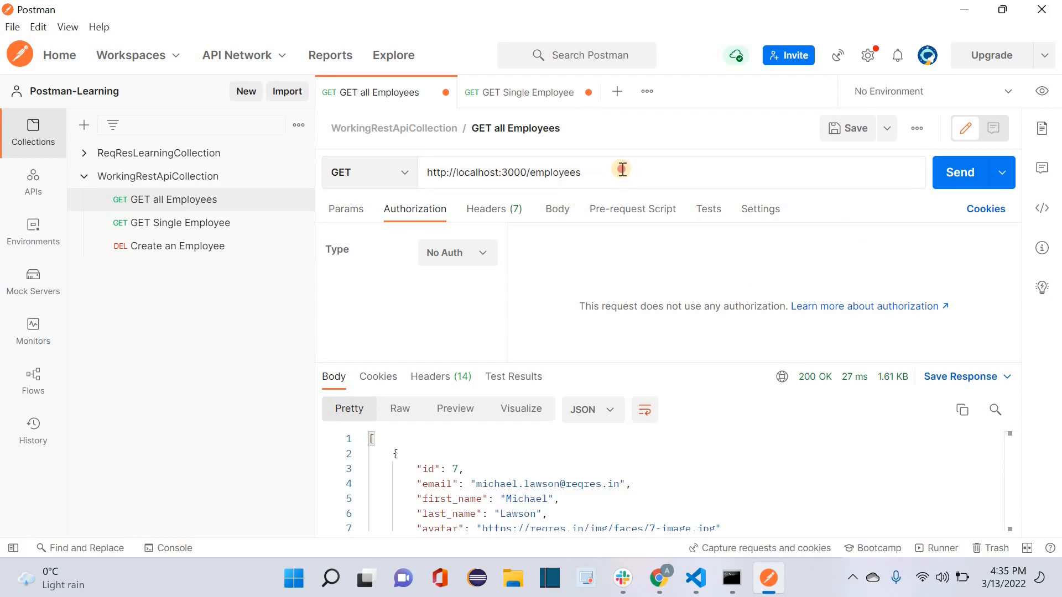
{"action": "triple_click", "coordinate": [422, 172]}
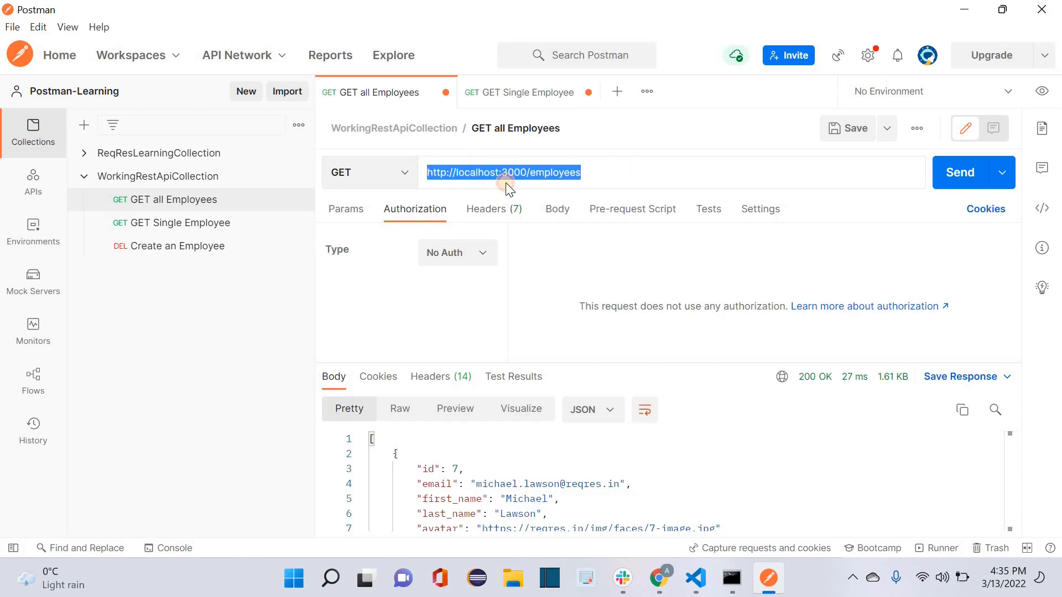
{"action": "left_click", "coordinate": [625, 173]}
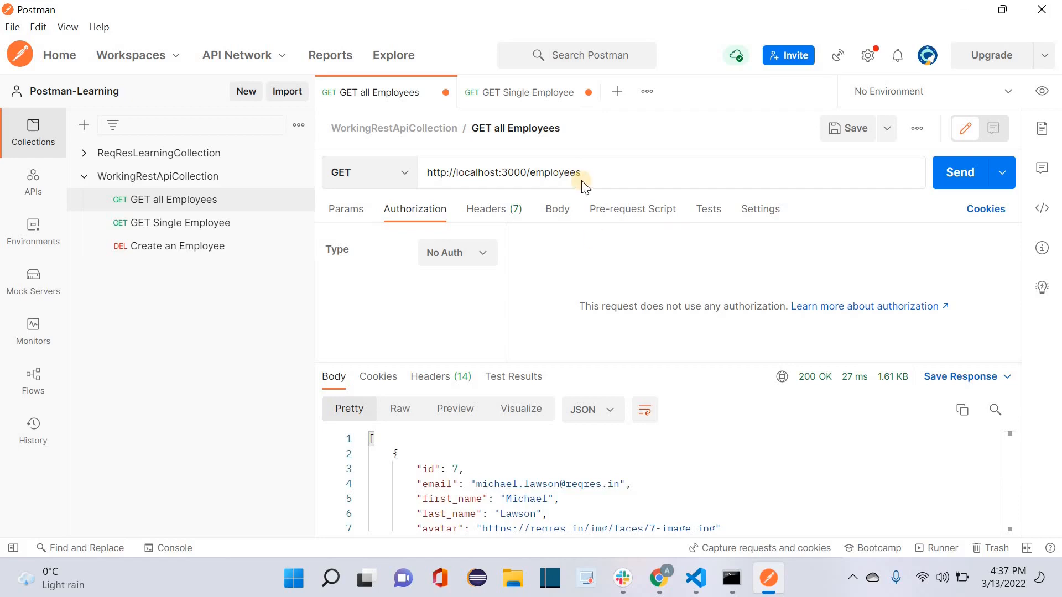
{"action": "left_click_drag", "start_coordinate": [423, 172], "coordinate": [674, 194]}
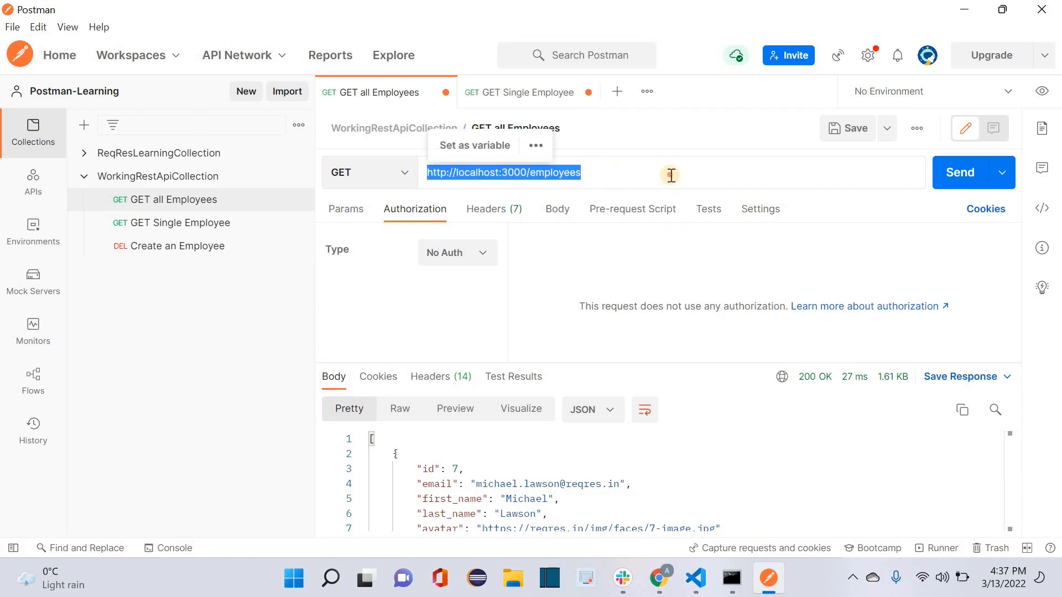
{"action": "left_click", "coordinate": [671, 175]}
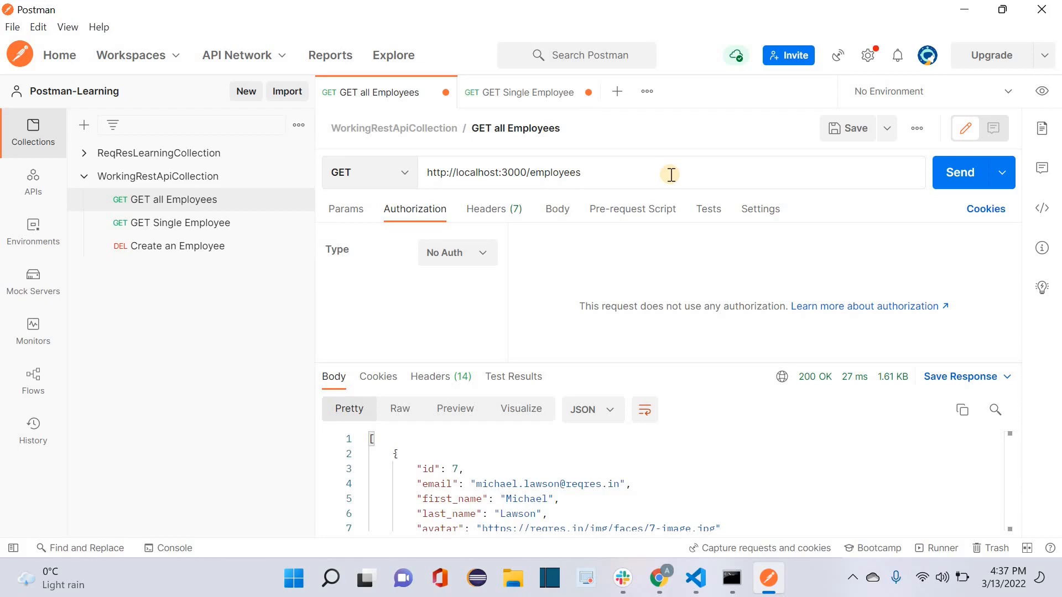
- Look through the full list of authorization types offered for the GET all Employees request
{"action": "left_click", "coordinate": [485, 256]}
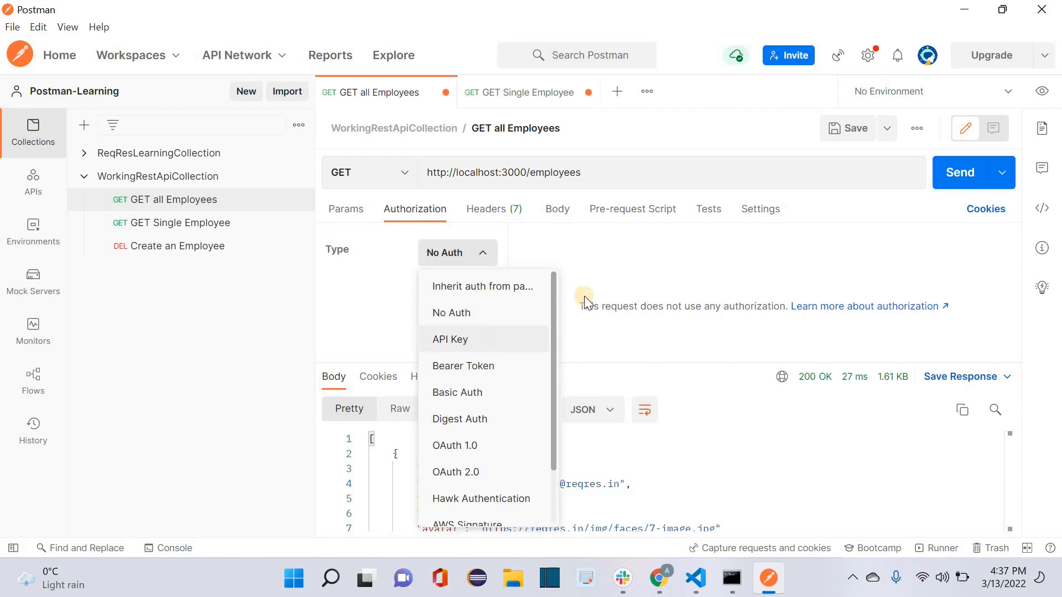
{"action": "left_click", "coordinate": [653, 265]}
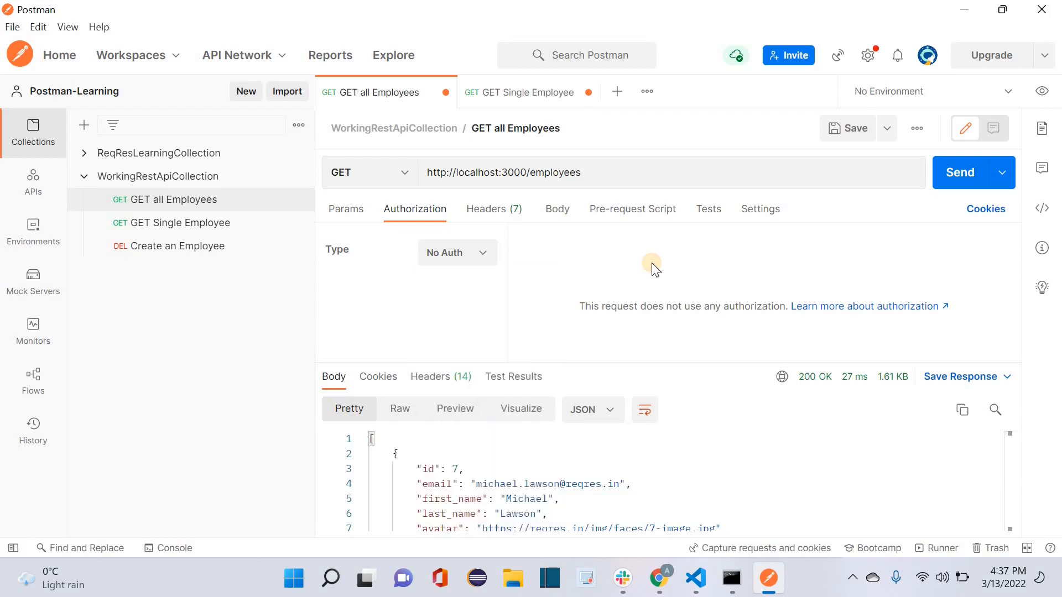
{"action": "left_click", "coordinate": [467, 258]}
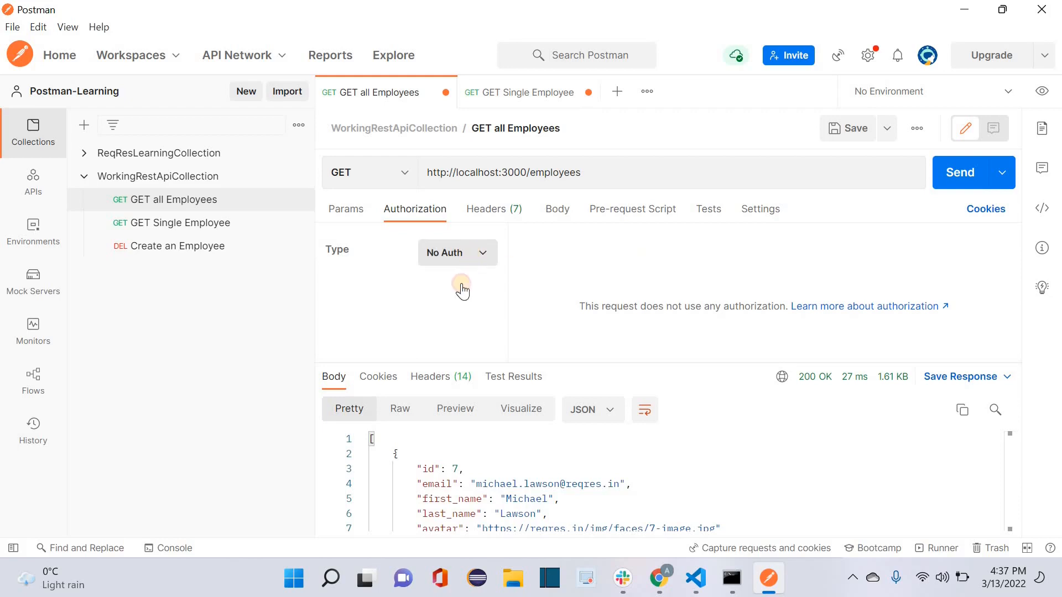
{"action": "scroll", "coordinate": [495, 448], "scroll_direction": "down", "scroll_amount": 2}
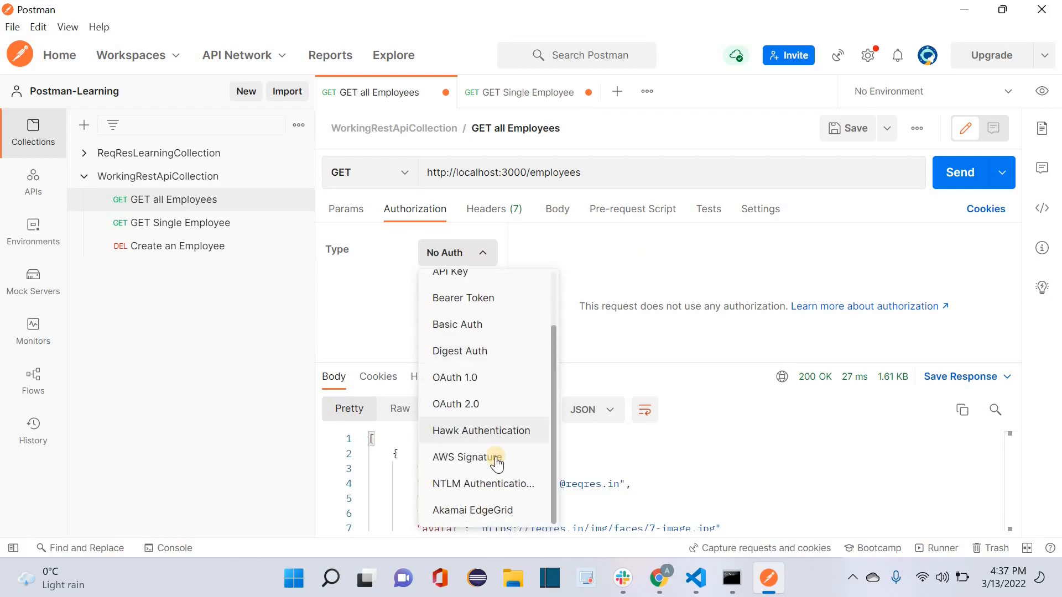
{"action": "scroll", "coordinate": [548, 277], "scroll_direction": "up", "scroll_amount": 2}
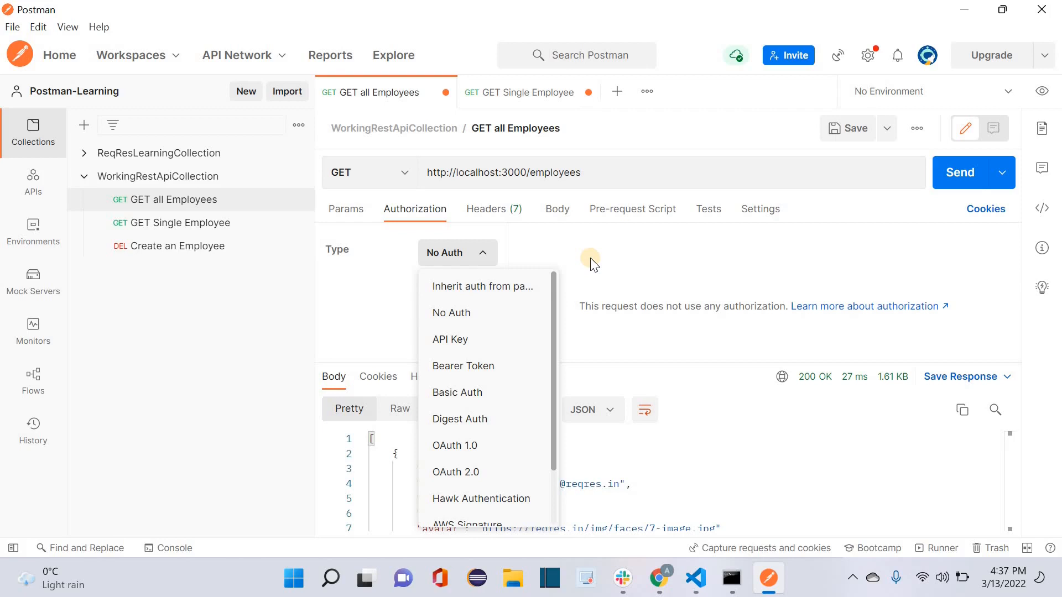
- Compare the employees path in the request URL with the json-server resources listed in Command Prompt, and return to Postman
{"action": "left_click", "coordinate": [566, 172]}
{"action": "double_click", "coordinate": [564, 172]}
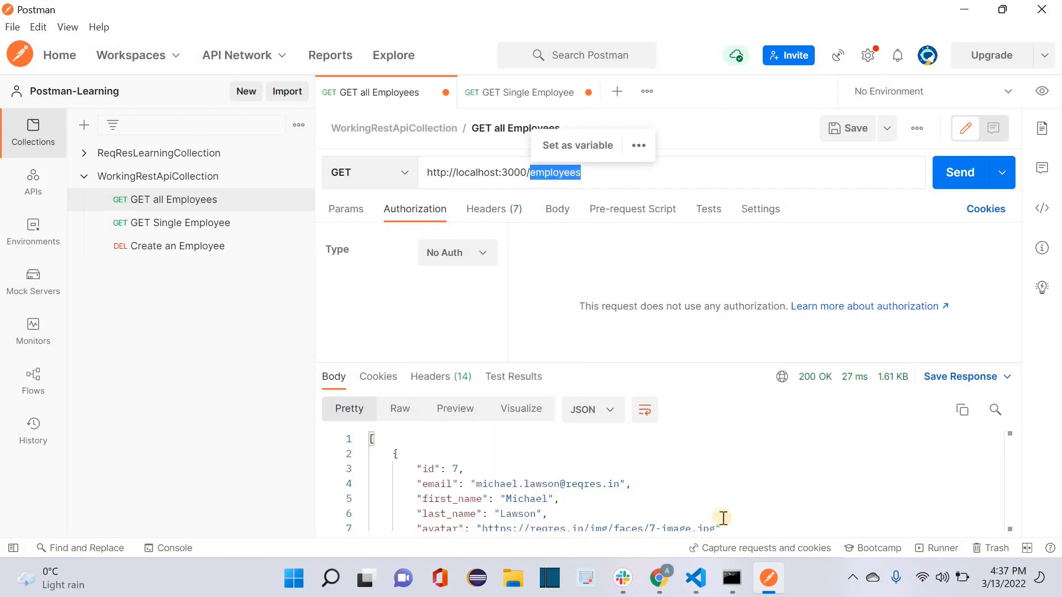
{"action": "left_click", "coordinate": [731, 578]}
{"action": "scroll", "coordinate": [420, 432], "scroll_direction": "up", "scroll_amount": 12}
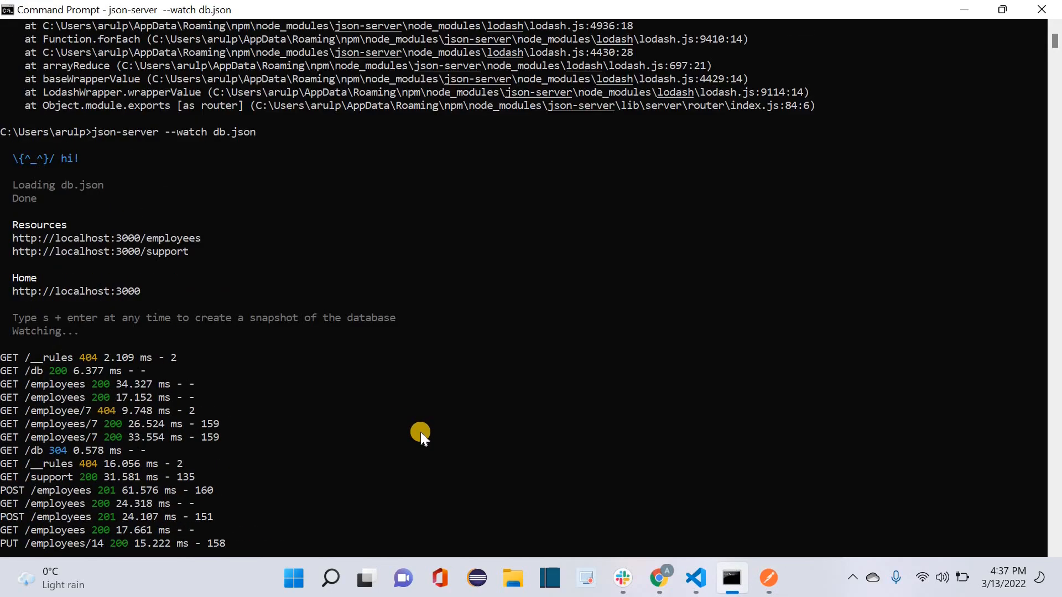
{"action": "left_click_drag", "start_coordinate": [152, 413], "coordinate": [203, 415]}
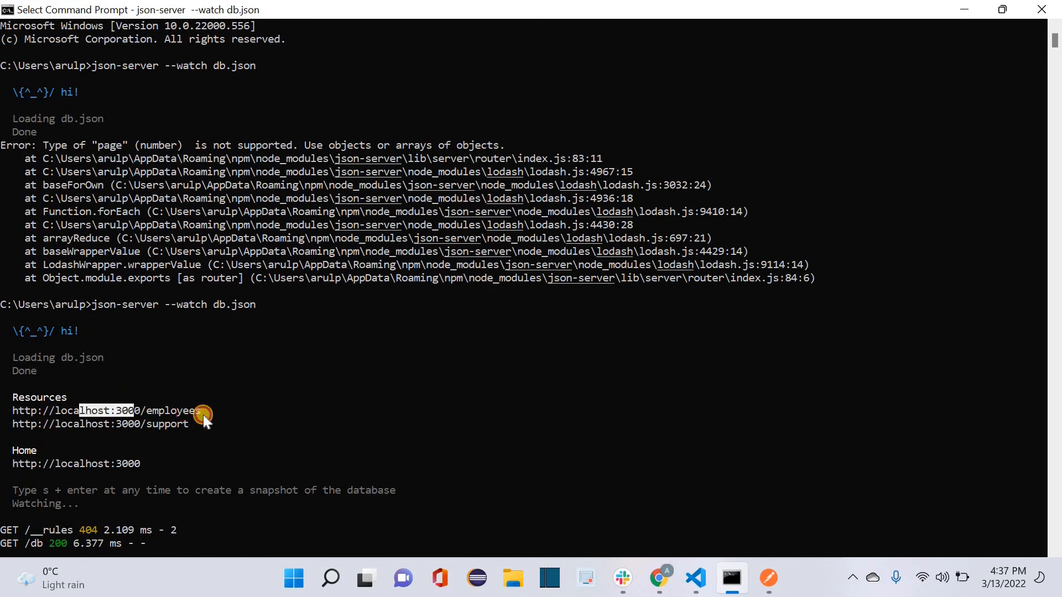
{"action": "left_click", "coordinate": [226, 424]}
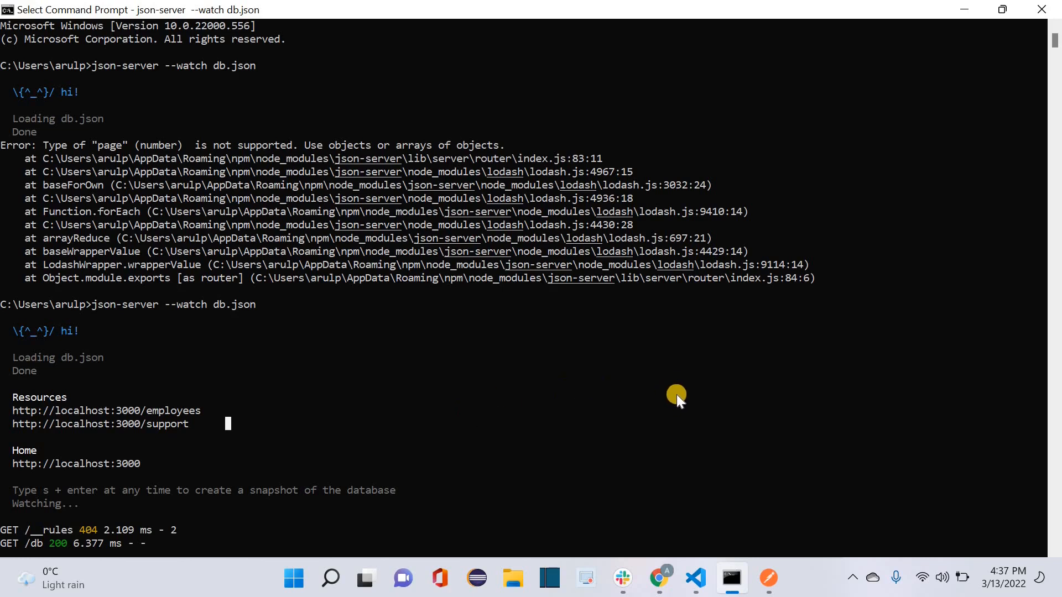
{"action": "left_click", "coordinate": [769, 578]}
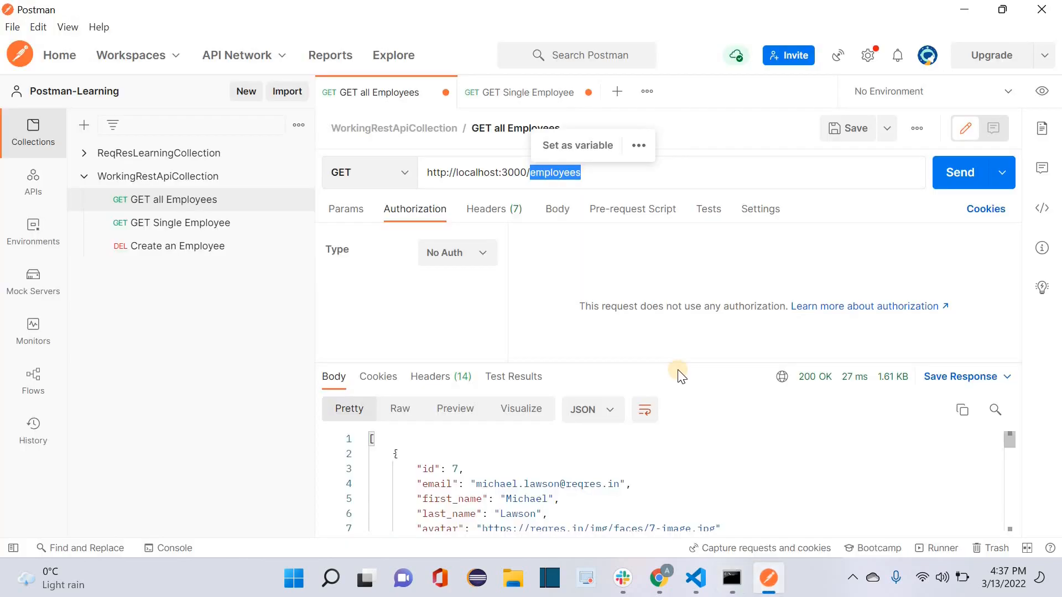
{"action": "left_click", "coordinate": [526, 274]}
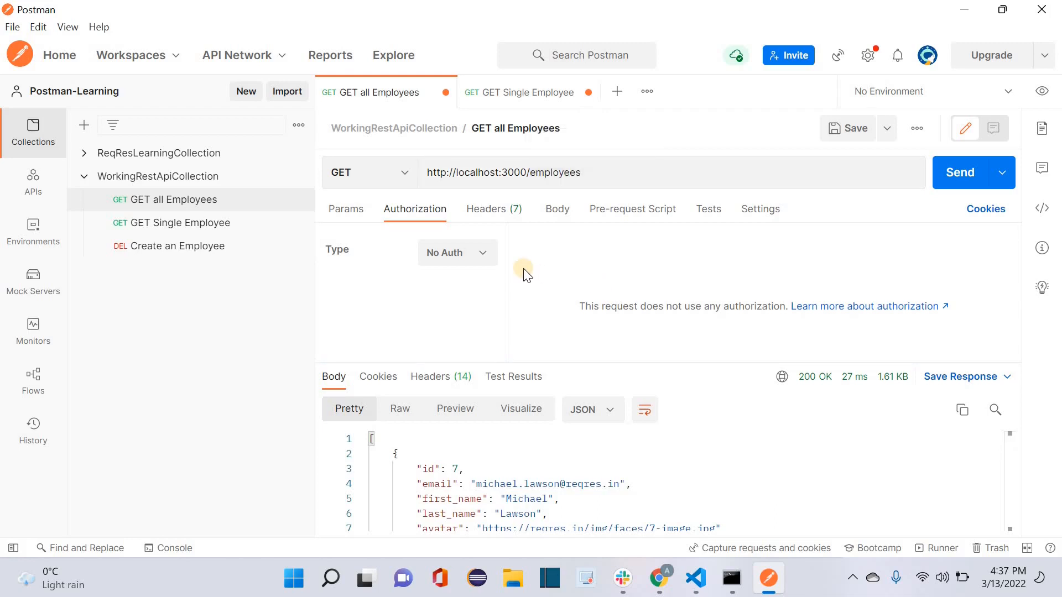
- Review the authentication options available for the request again, leaving the authorization type unchanged
{"action": "left_click", "coordinate": [477, 263]}
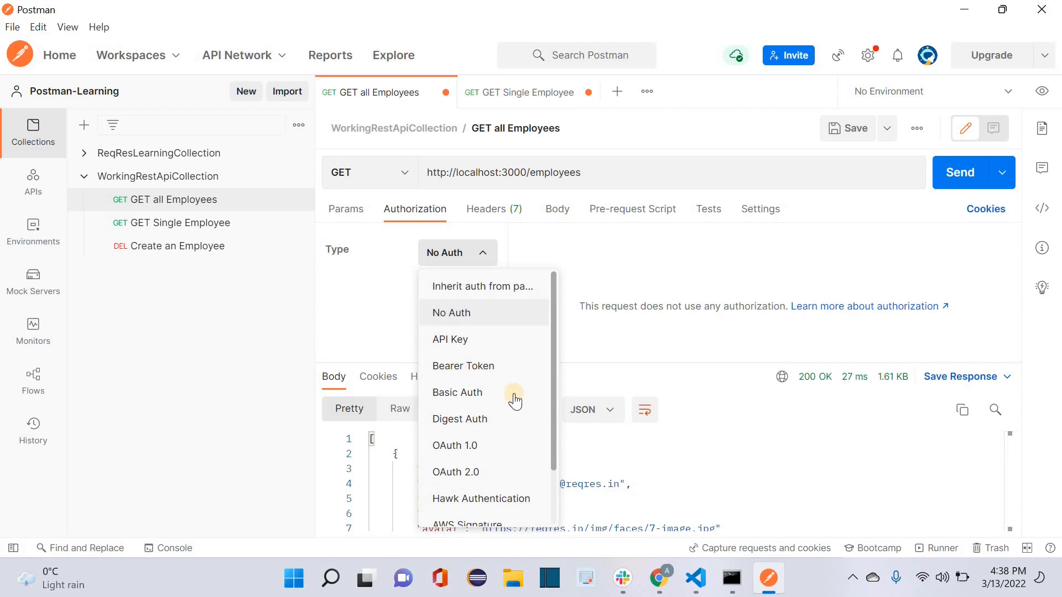
{"action": "left_click", "coordinate": [631, 289]}
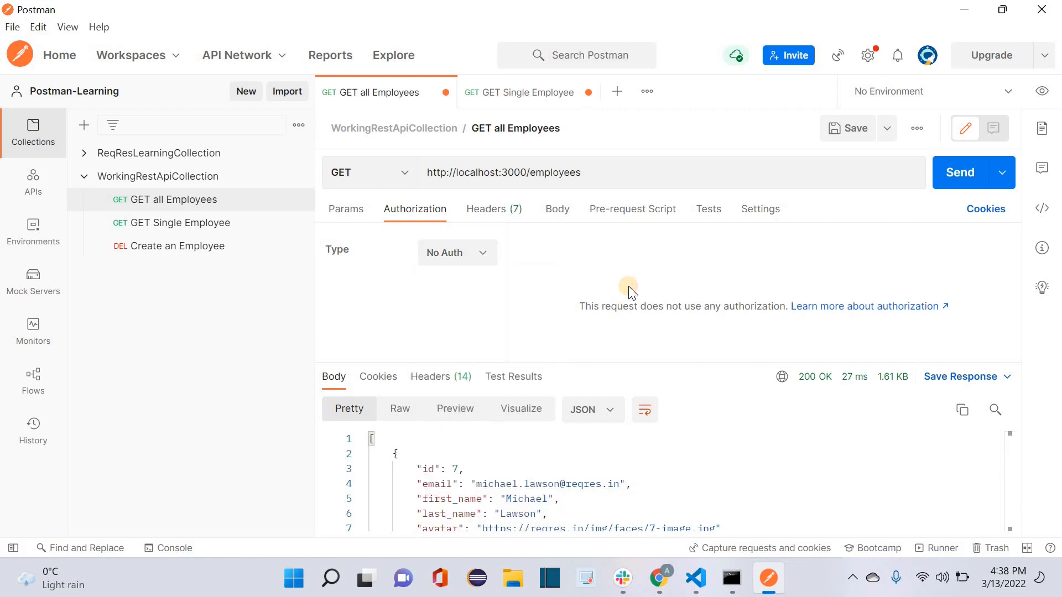
{"action": "left_click", "coordinate": [491, 264]}
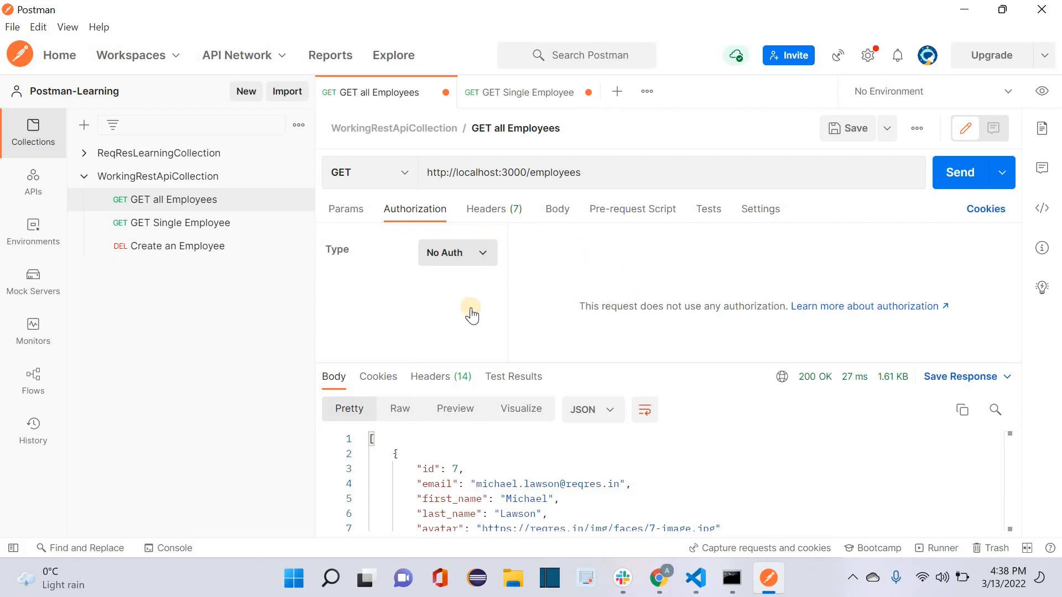
{"action": "left_click", "coordinate": [680, 507]}
- Switch to Chrome and open the Weather API page of the OpenWeather site from its home page
{"action": "left_click", "coordinate": [658, 578]}
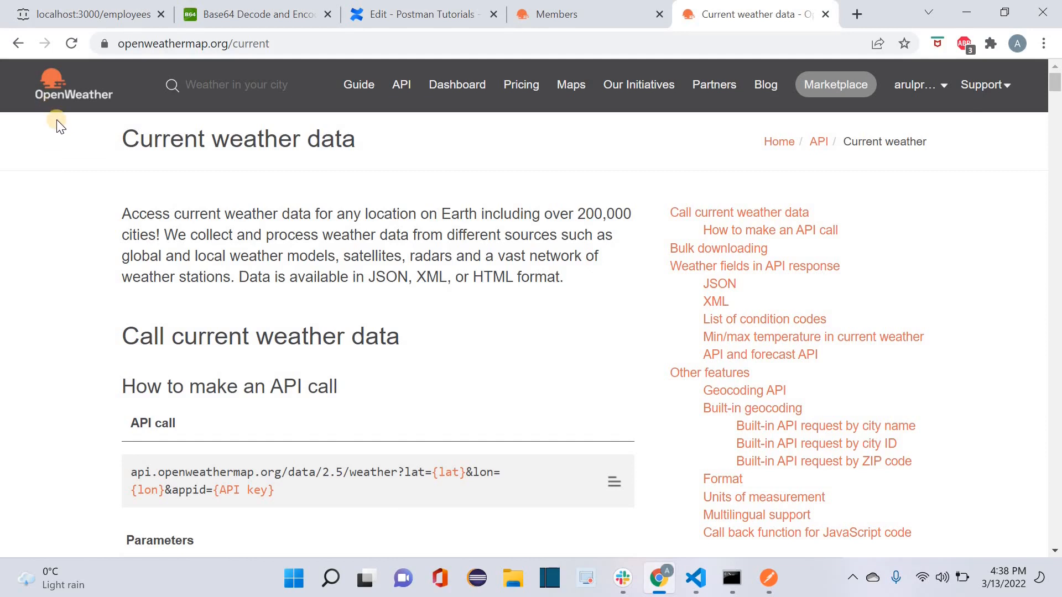
{"action": "left_click", "coordinate": [73, 87]}
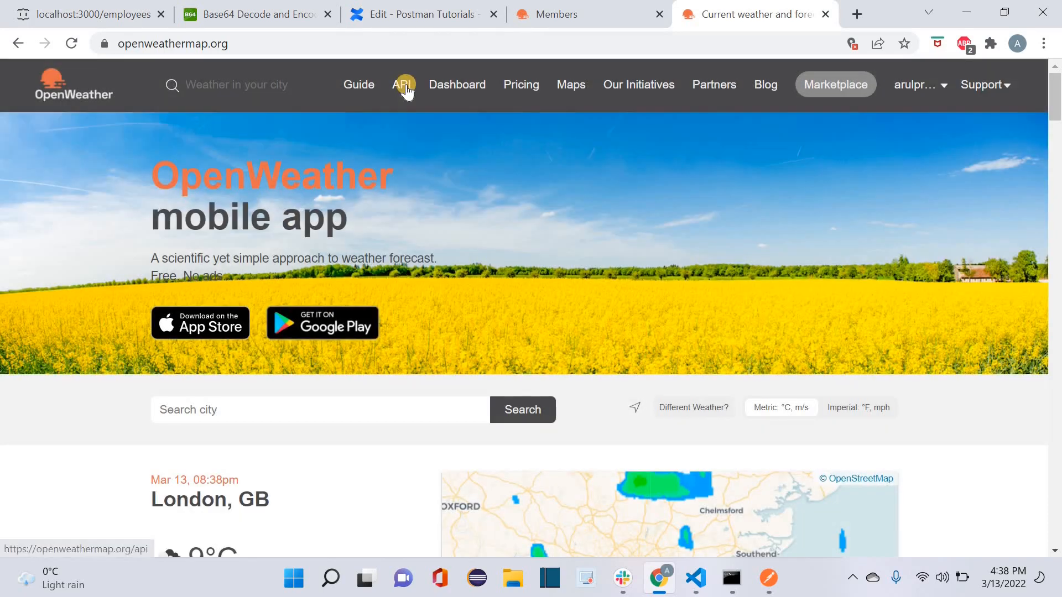
{"action": "left_click", "coordinate": [405, 89]}
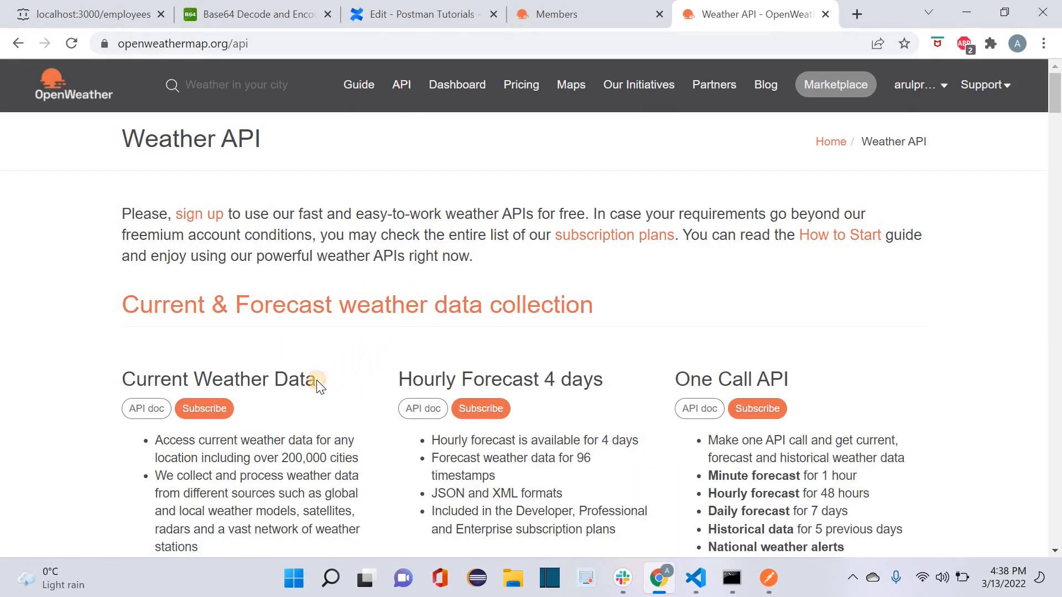
- Examine the Current Weather Data and Hourly Forecast 4 days offerings in the weather data collection
{"action": "left_click_drag", "start_coordinate": [316, 380], "coordinate": [120, 380]}
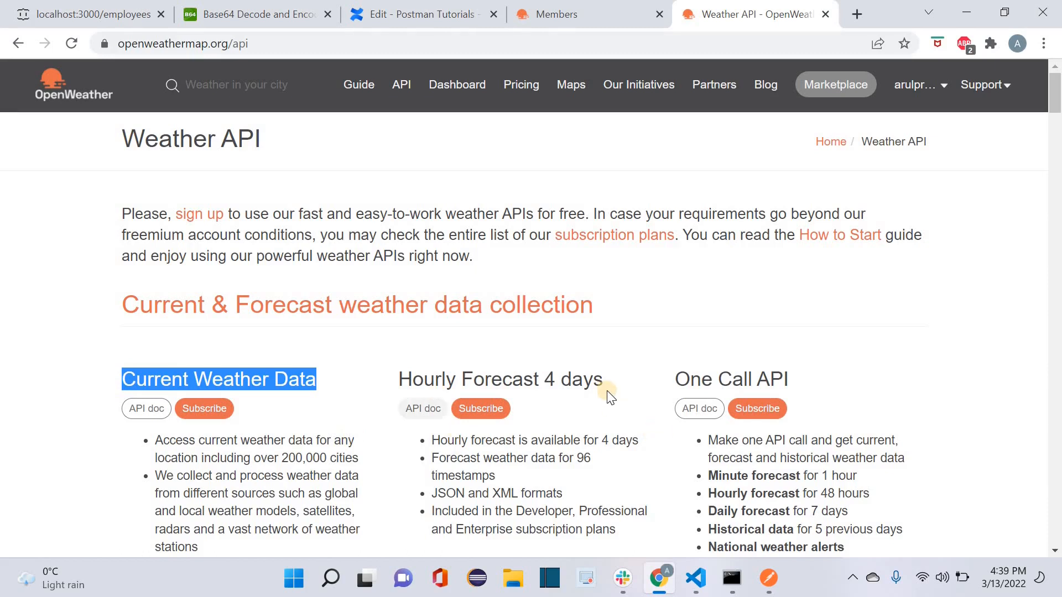
{"action": "left_click", "coordinate": [333, 404]}
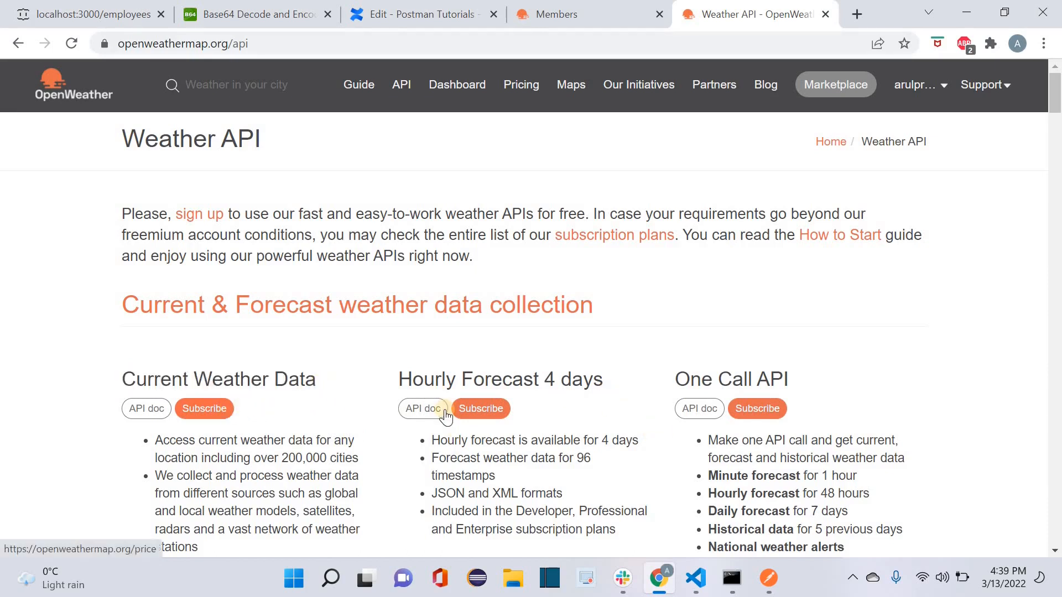
{"action": "left_click_drag", "start_coordinate": [602, 380], "coordinate": [398, 386]}
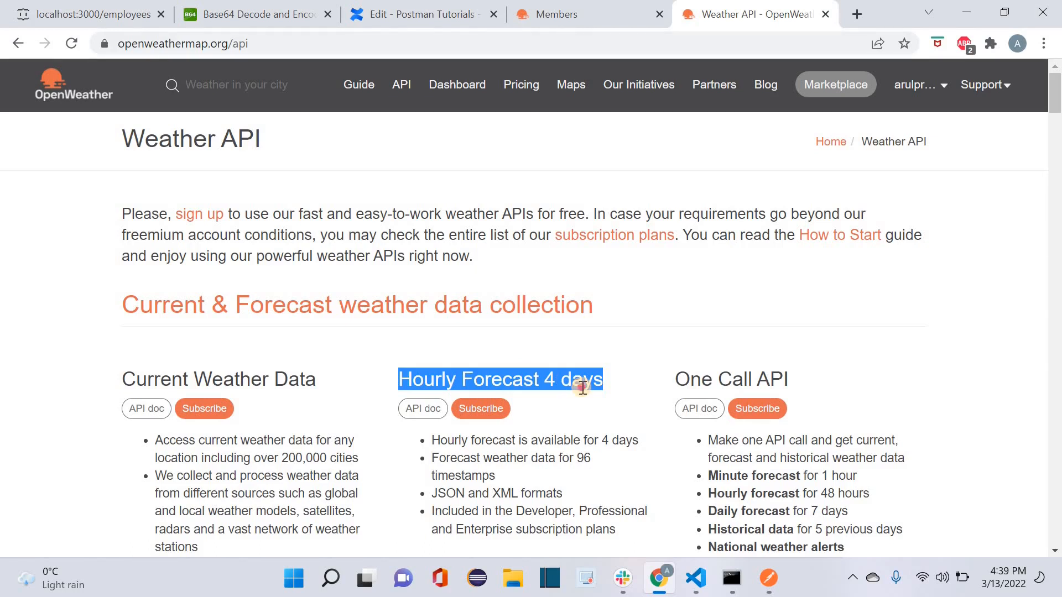
{"action": "left_click", "coordinate": [582, 387]}
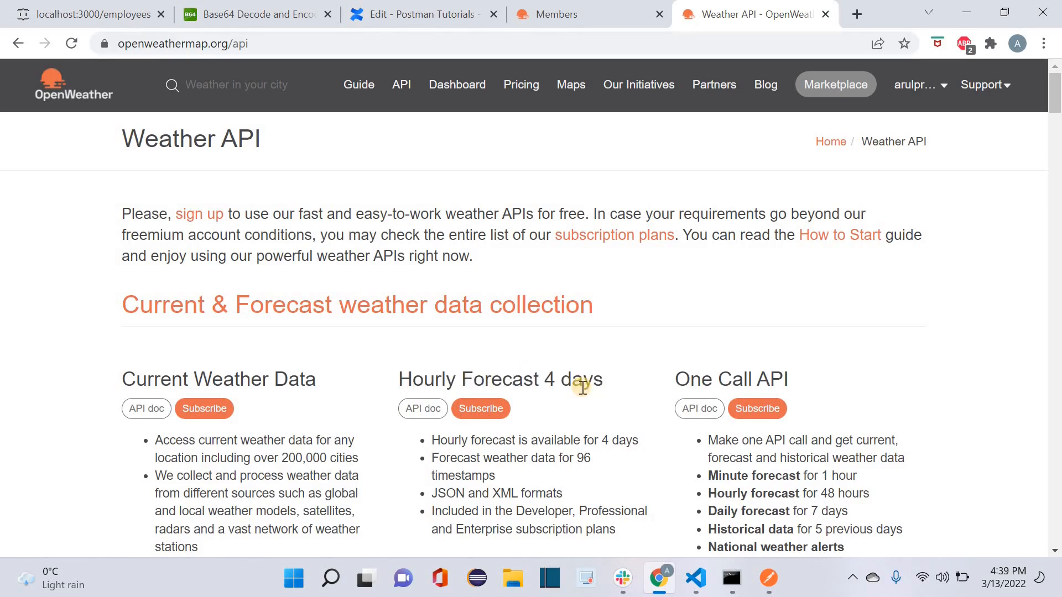
- Open the API documentation for Current Weather Data from the Current & Forecast weather data collection
{"action": "scroll", "coordinate": [583, 387], "scroll_direction": "down", "scroll_amount": 5}
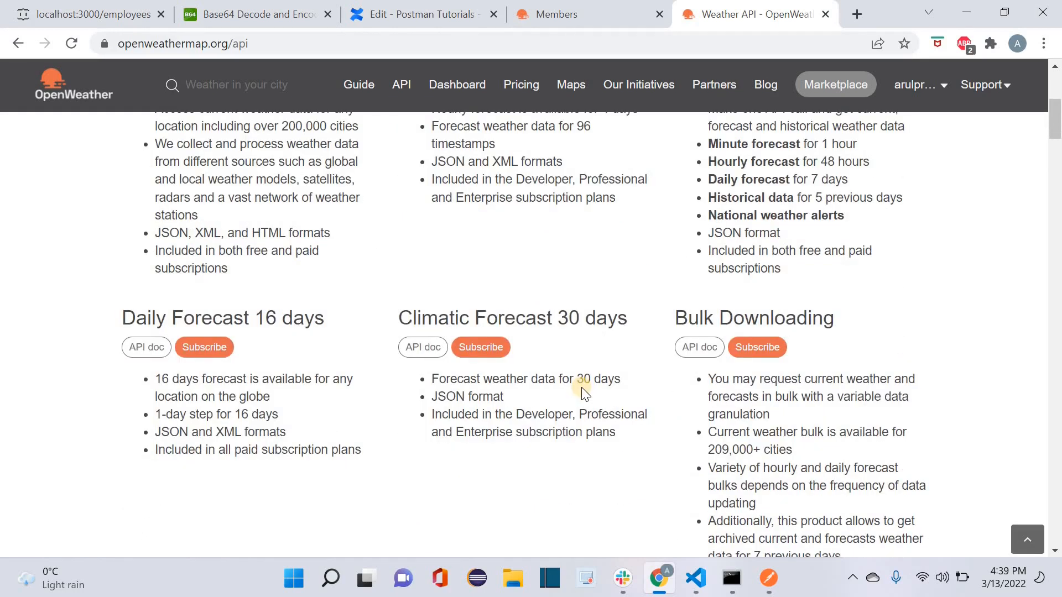
{"action": "scroll", "coordinate": [581, 387], "scroll_direction": "up", "scroll_amount": 5}
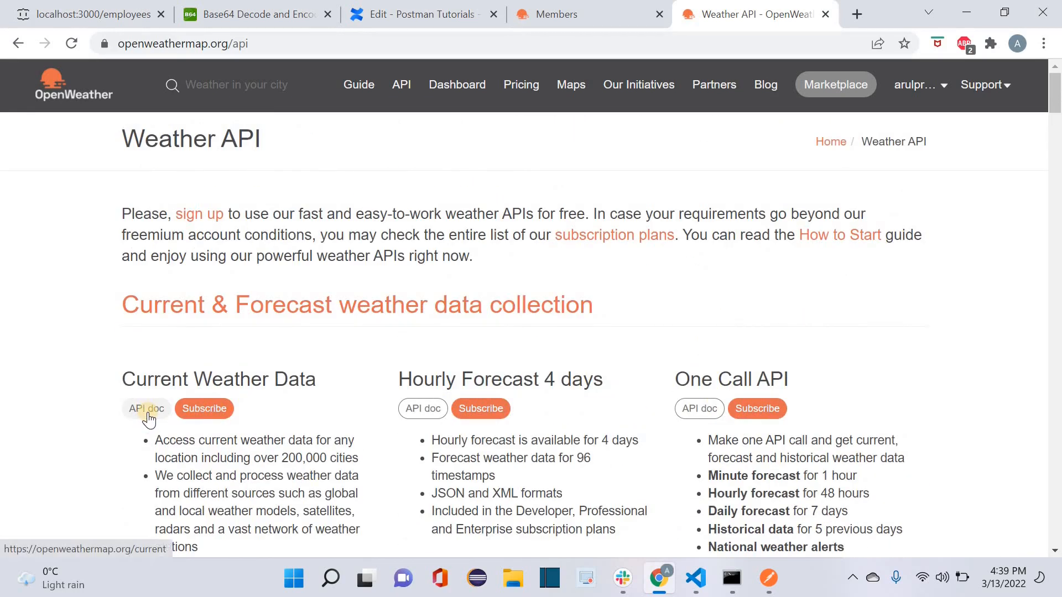
{"action": "left_click", "coordinate": [146, 410]}
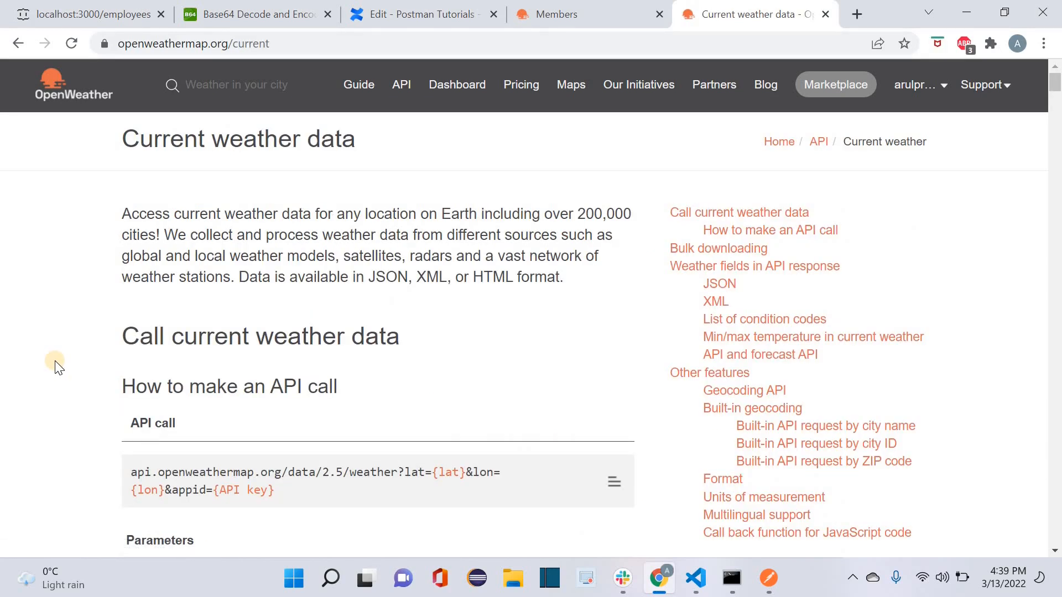
- Look through the current weather documentation and go to its Built-in API request by city name section
{"action": "scroll", "coordinate": [58, 368], "scroll_direction": "down", "scroll_amount": 1}
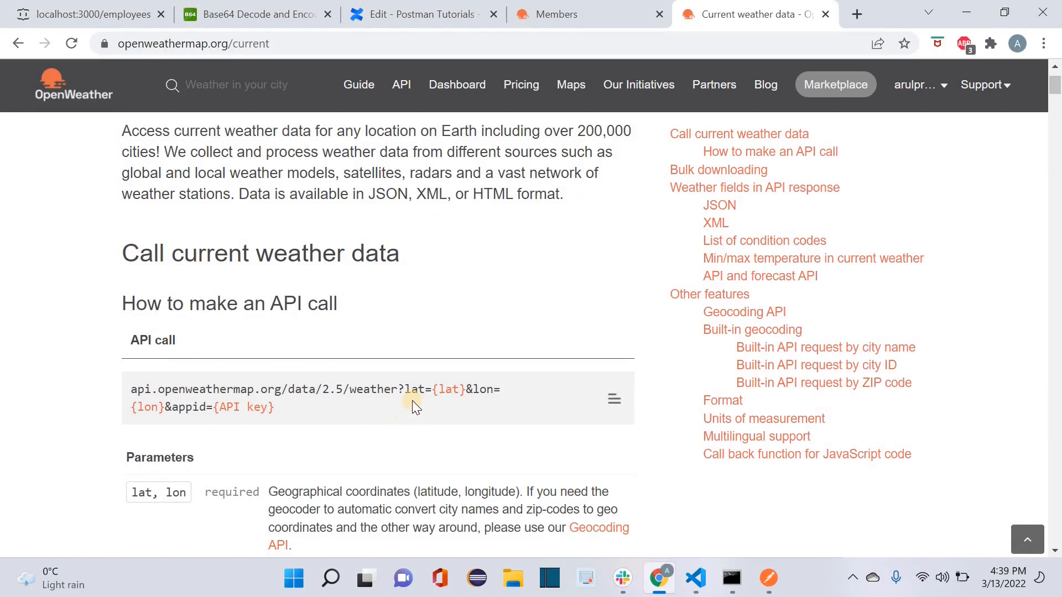
{"action": "scroll", "coordinate": [65, 429], "scroll_direction": "down", "scroll_amount": 8}
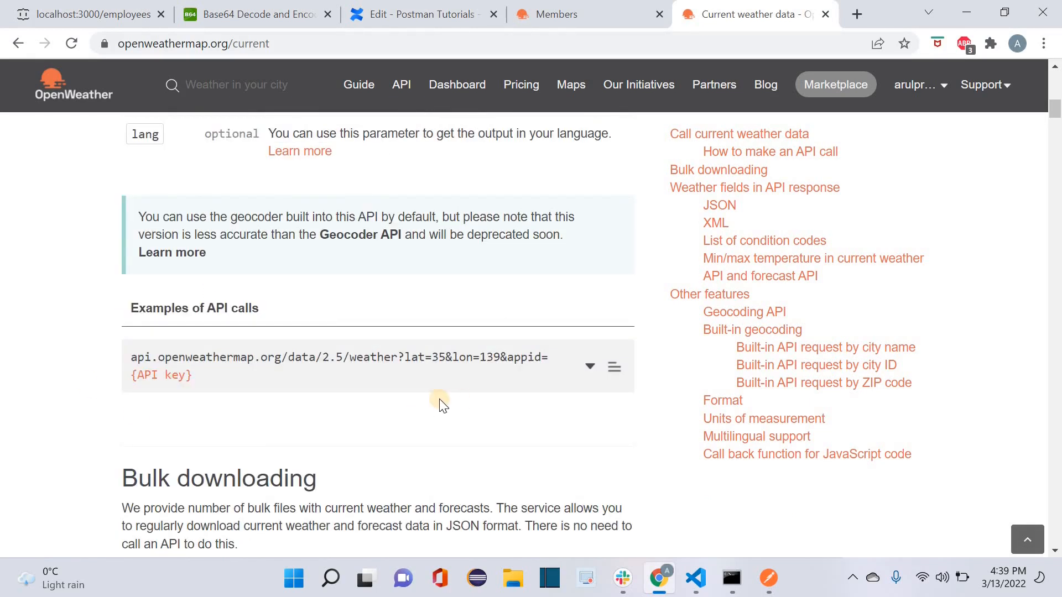
{"action": "scroll", "coordinate": [360, 384], "scroll_direction": "down", "scroll_amount": 8}
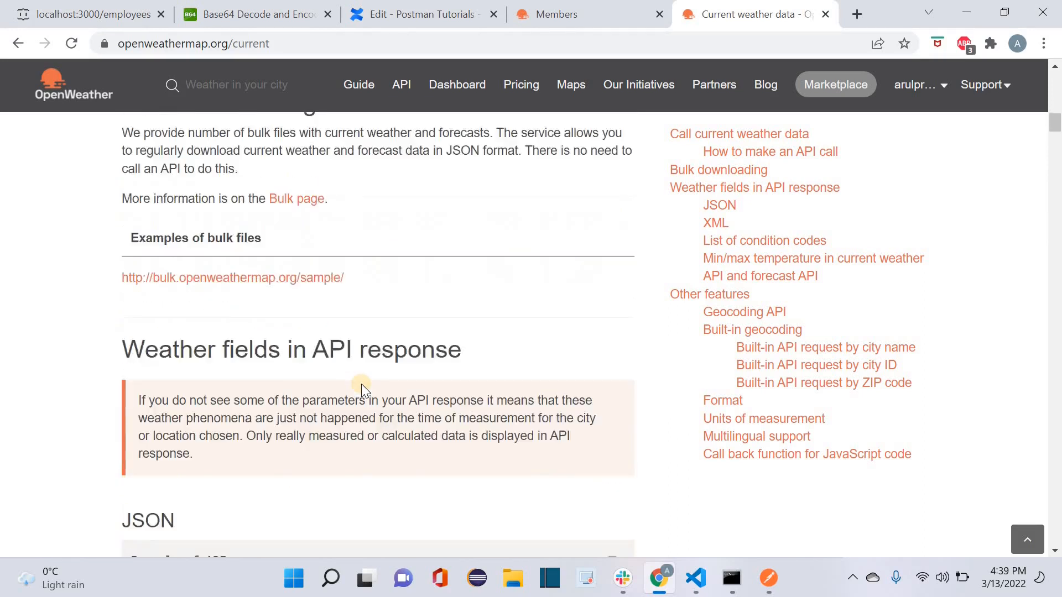
{"action": "scroll", "coordinate": [896, 396], "scroll_direction": "up", "scroll_amount": 5}
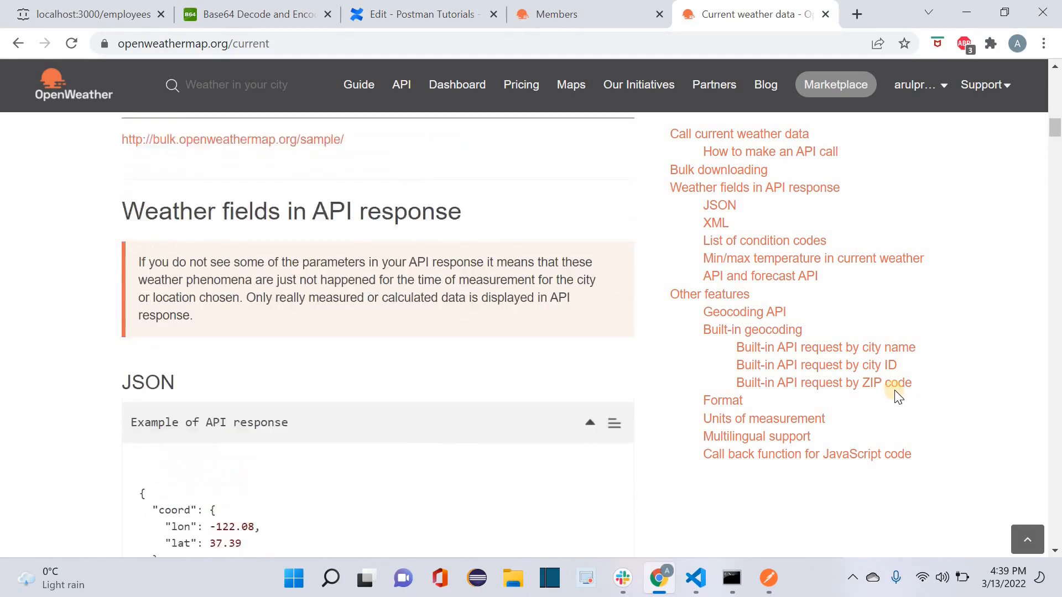
{"action": "left_click", "coordinate": [853, 354]}
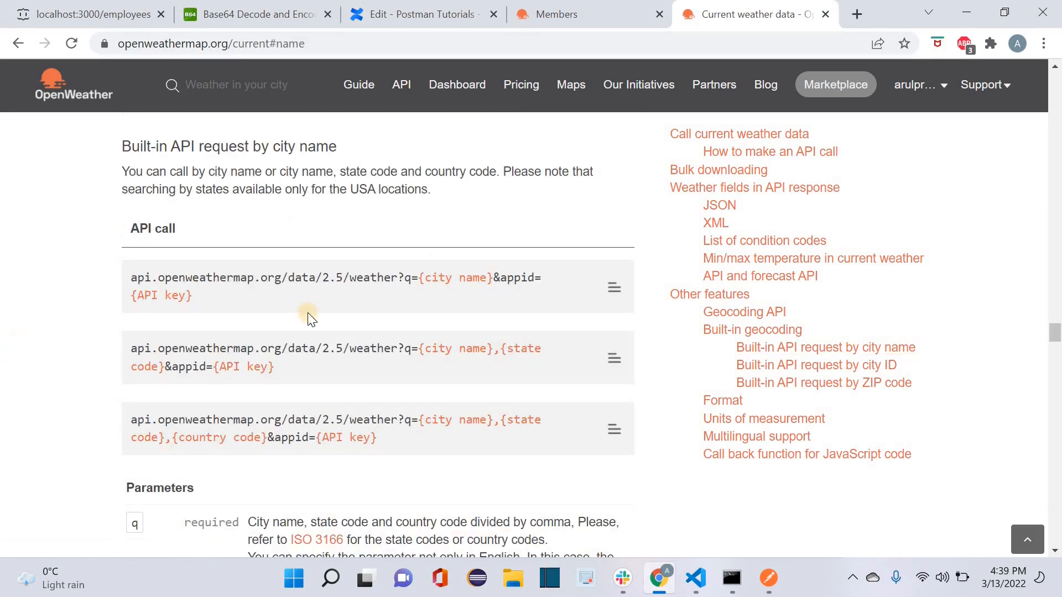
- Examine the first city-name API call part by part: the endpoint address, q with the city name, and appid with the API key
{"action": "left_click_drag", "start_coordinate": [405, 277], "coordinate": [100, 272]}
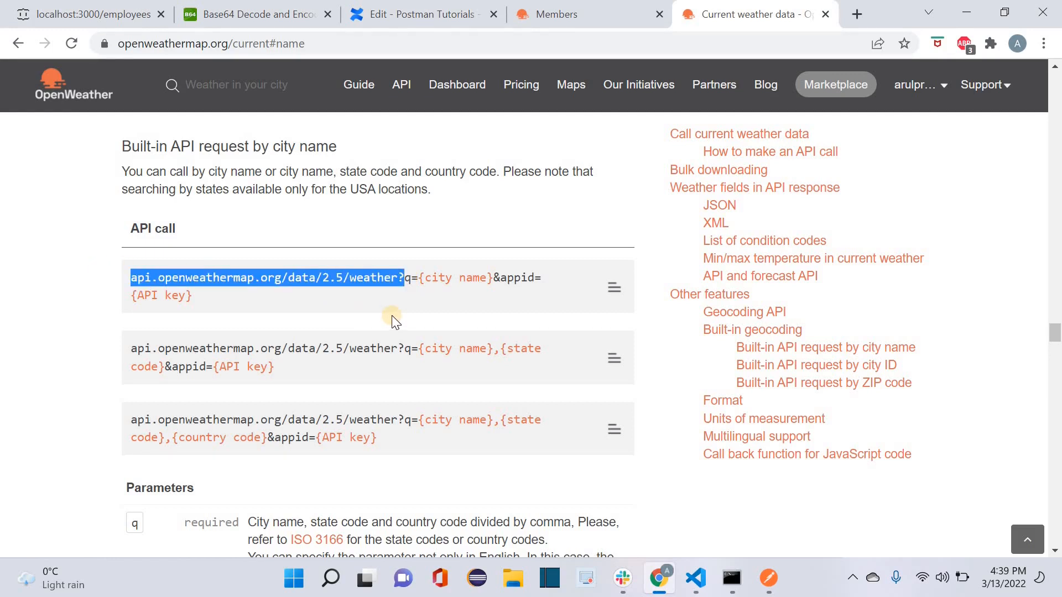
{"action": "left_click_drag", "start_coordinate": [279, 279], "coordinate": [391, 275]}
{"action": "left_click", "coordinate": [285, 275]}
{"action": "double_click", "coordinate": [408, 278]}
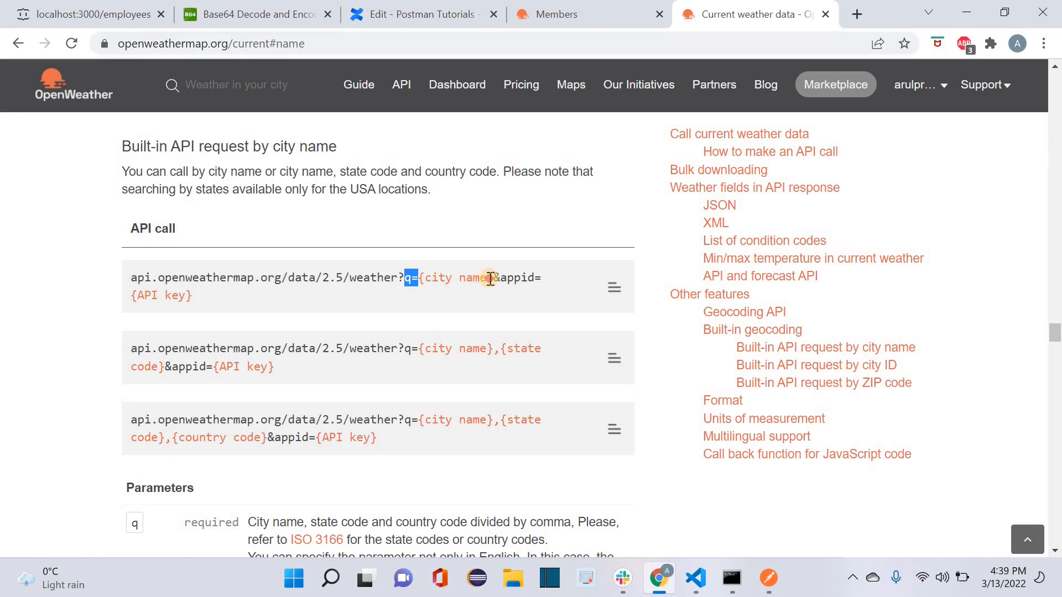
{"action": "left_click_drag", "start_coordinate": [425, 278], "coordinate": [534, 279]}
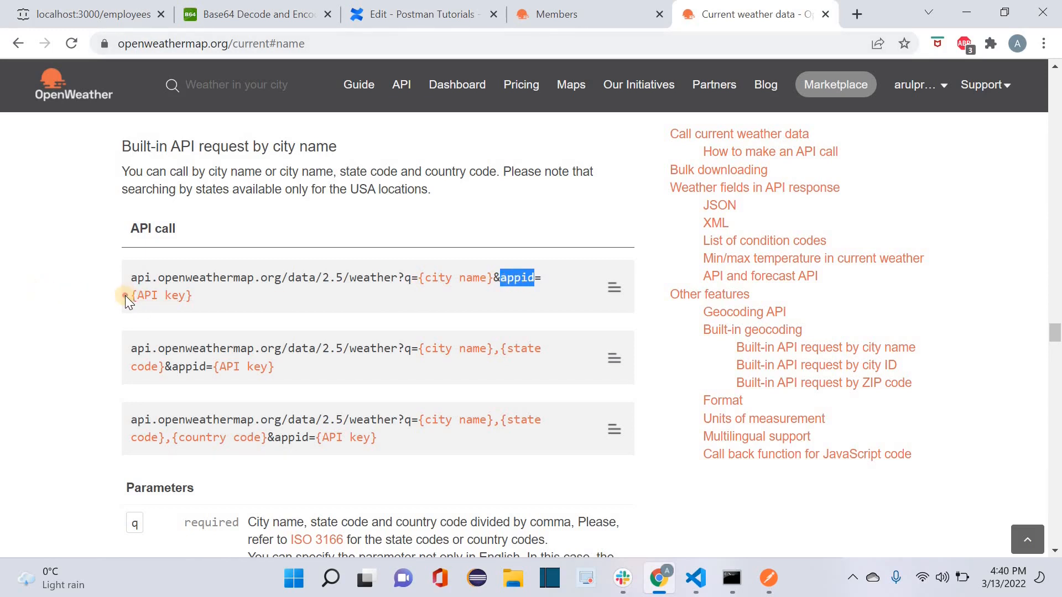
{"action": "left_click", "coordinate": [200, 296]}
{"action": "left_click_drag", "start_coordinate": [200, 294], "coordinate": [204, 296]}
{"action": "left_click", "coordinate": [204, 297]}
{"action": "left_click_drag", "start_coordinate": [205, 296], "coordinate": [130, 297]}
{"action": "left_click", "coordinate": [88, 394]}
- Examine the city-name call's parameters, checking whether q, appid, mode, units and lang are required or optional
{"action": "scroll", "coordinate": [89, 401], "scroll_direction": "down", "scroll_amount": 2}
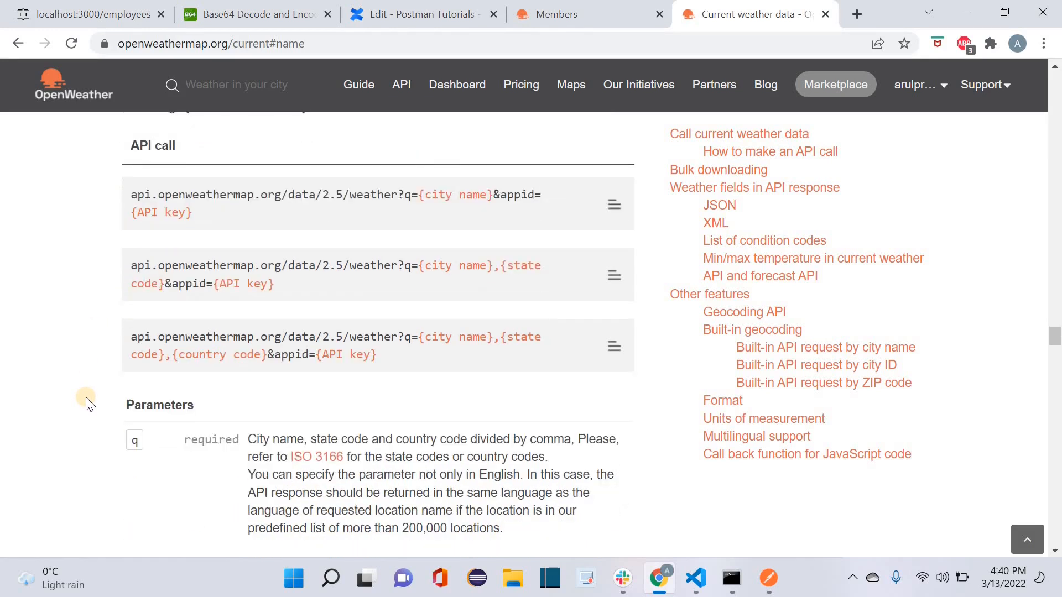
{"action": "scroll", "coordinate": [88, 402], "scroll_direction": "down", "scroll_amount": 3}
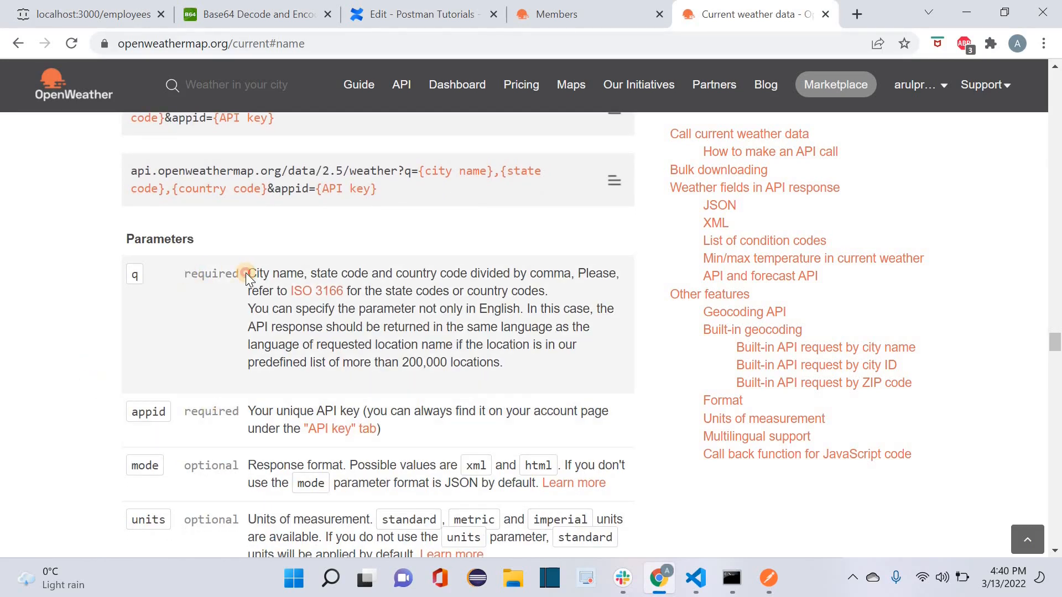
{"action": "left_click_drag", "start_coordinate": [185, 273], "coordinate": [241, 275]}
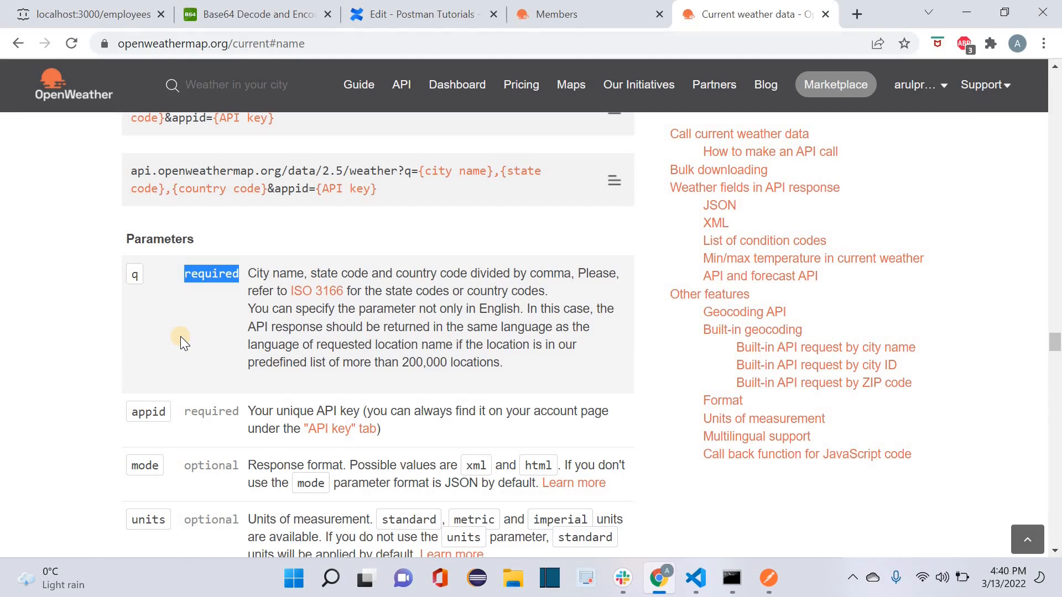
{"action": "left_click_drag", "start_coordinate": [185, 274], "coordinate": [284, 359]}
{"action": "left_click", "coordinate": [284, 360]}
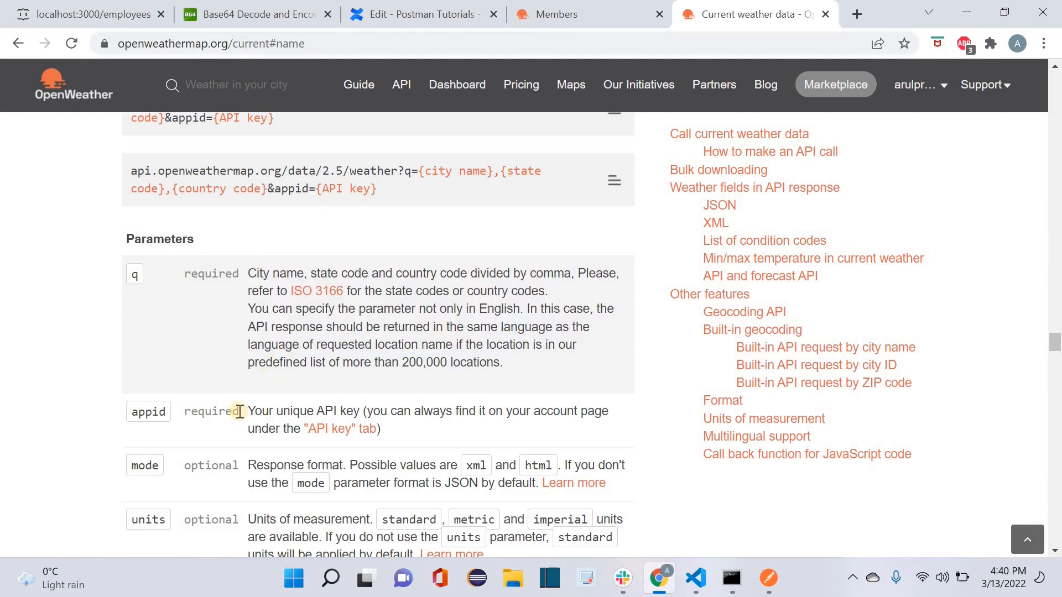
{"action": "left_click_drag", "start_coordinate": [185, 411], "coordinate": [239, 411]}
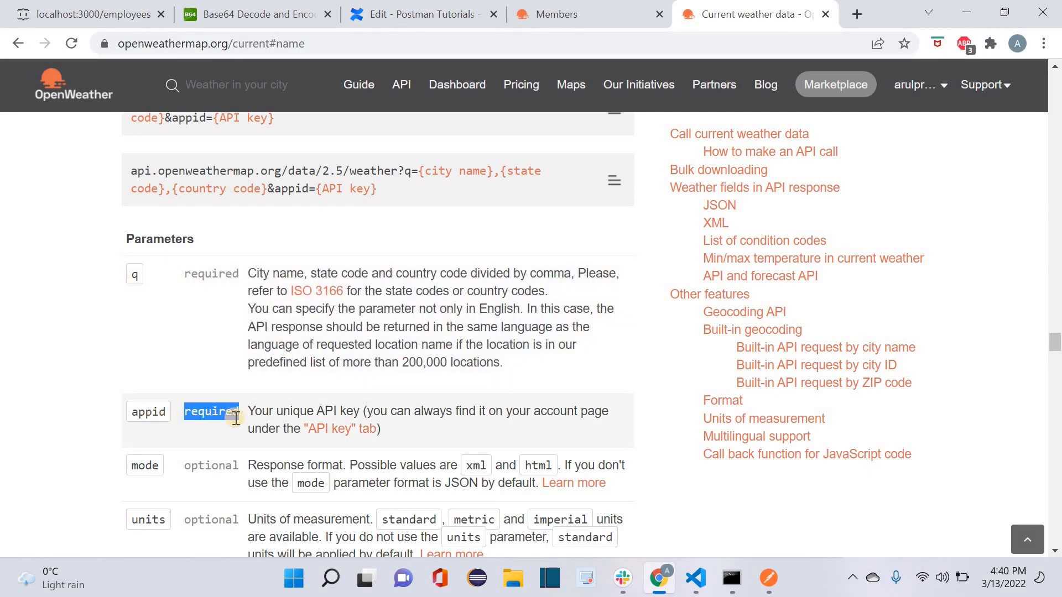
{"action": "scroll", "coordinate": [238, 420], "scroll_direction": "down", "scroll_amount": 4}
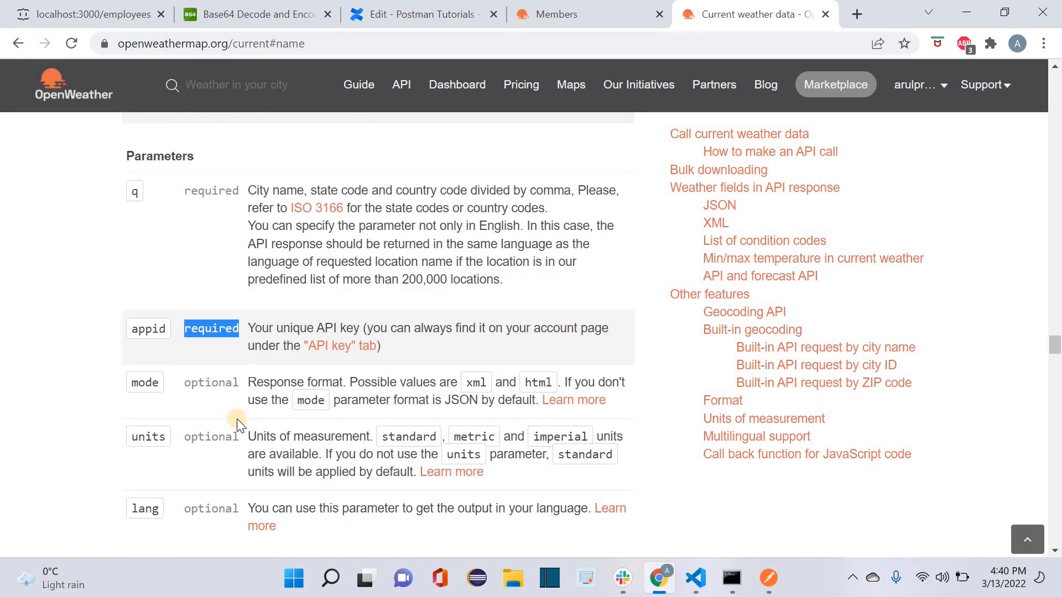
{"action": "scroll", "coordinate": [238, 482], "scroll_direction": "up", "scroll_amount": 4}
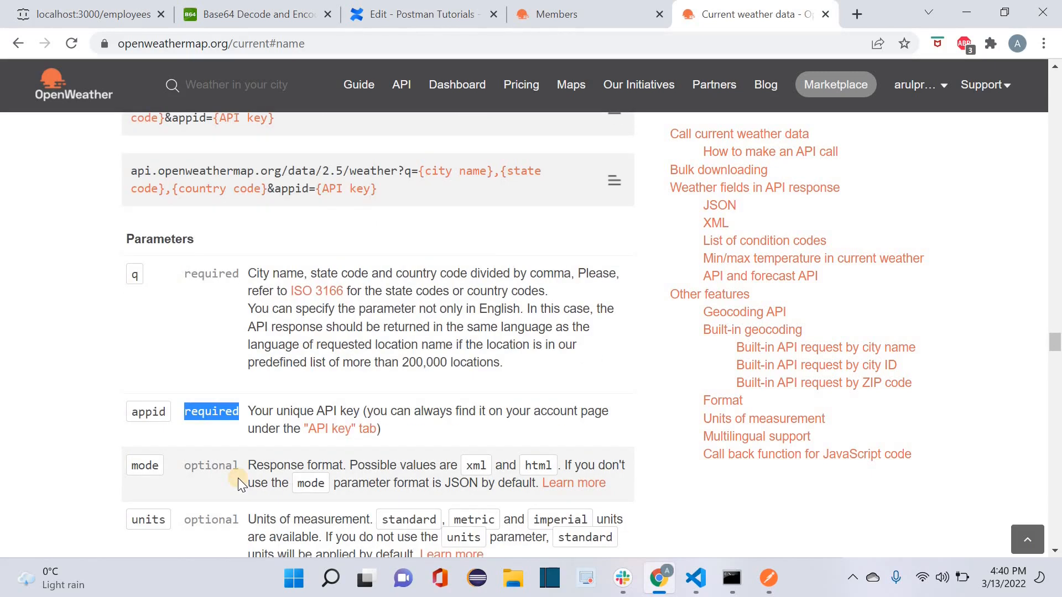
{"action": "scroll", "coordinate": [239, 485], "scroll_direction": "down", "scroll_amount": 1}
{"action": "scroll", "coordinate": [239, 485], "scroll_direction": "up", "scroll_amount": 5}
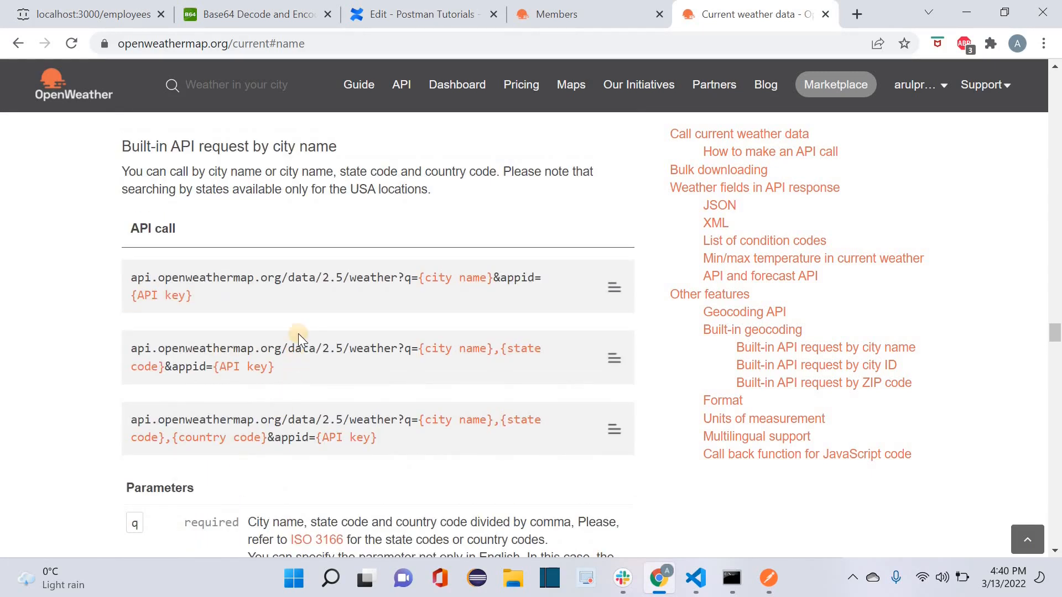
{"action": "scroll", "coordinate": [337, 347], "scroll_direction": "down", "scroll_amount": 5}
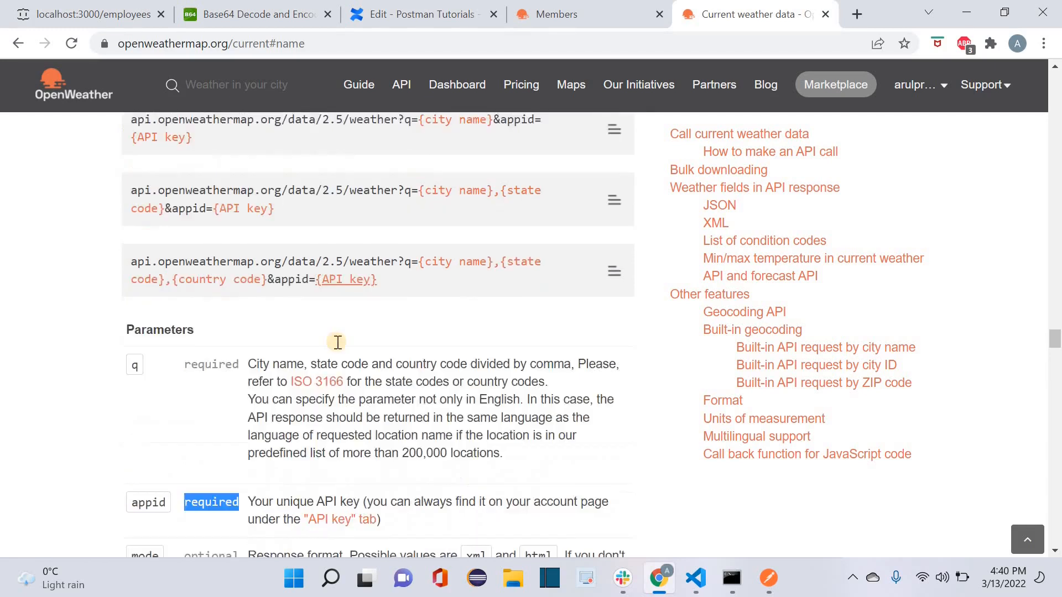
{"action": "scroll", "coordinate": [289, 430], "scroll_direction": "up", "scroll_amount": 1}
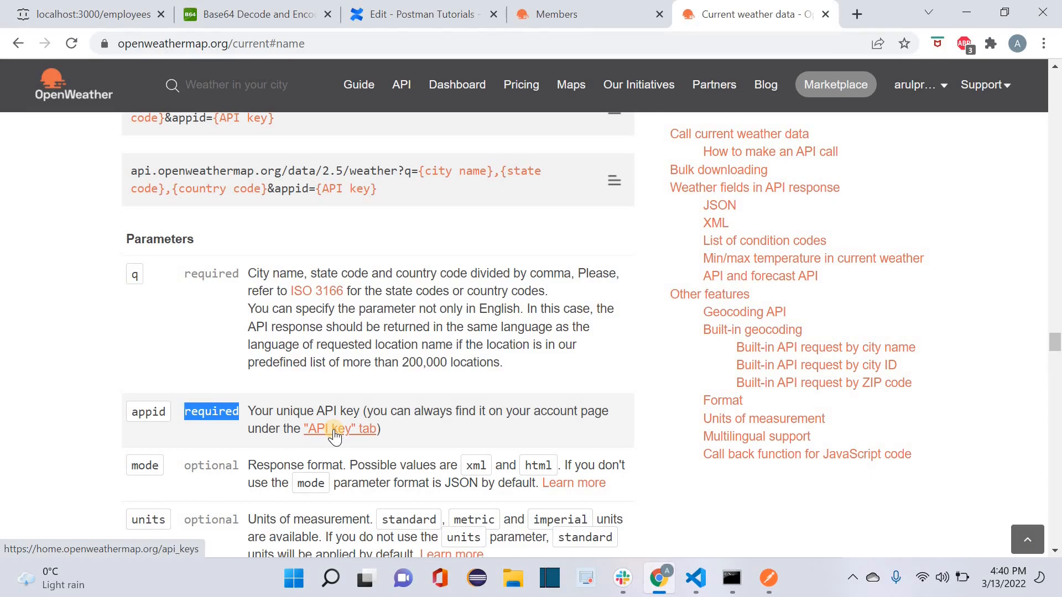
- Open the account's API keys page in a new browser tab and highlight the existing weatherkey value
{"action": "left_click", "coordinate": [335, 432], "text": "ctrl"}
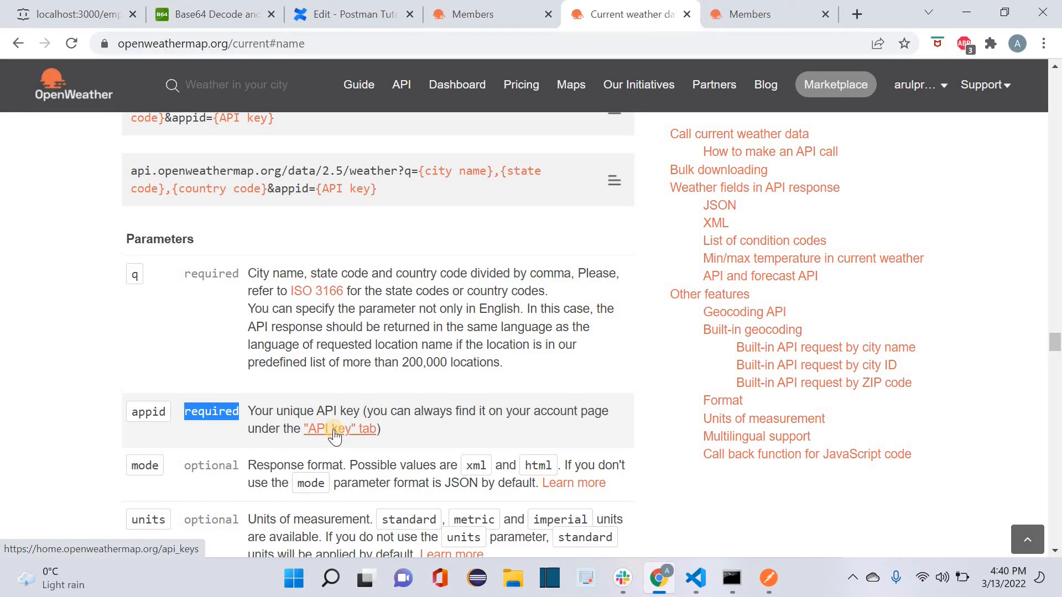
{"action": "left_click", "coordinate": [738, 12]}
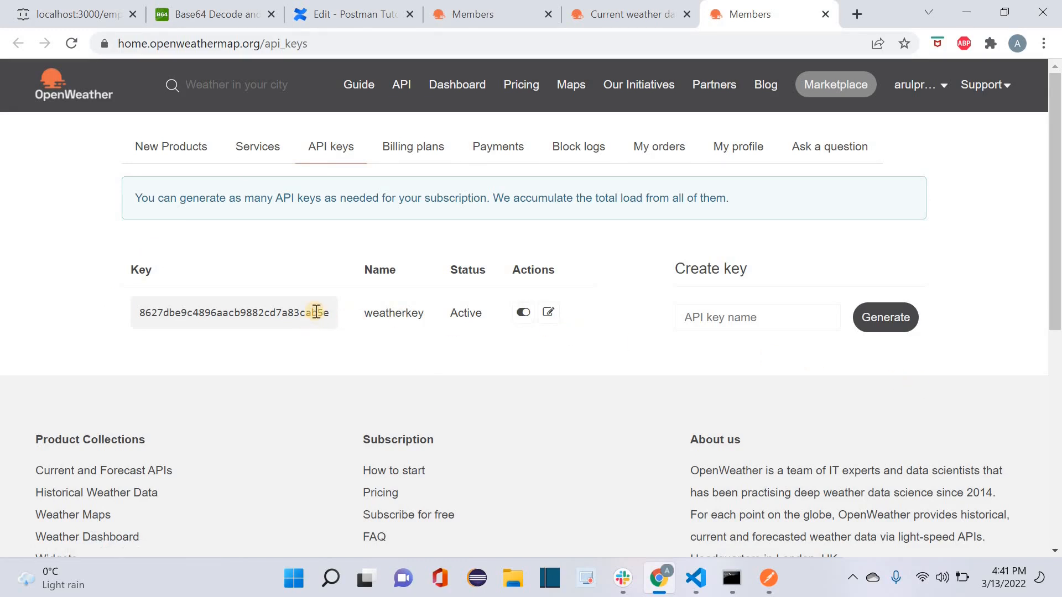
{"action": "double_click", "coordinate": [293, 312]}
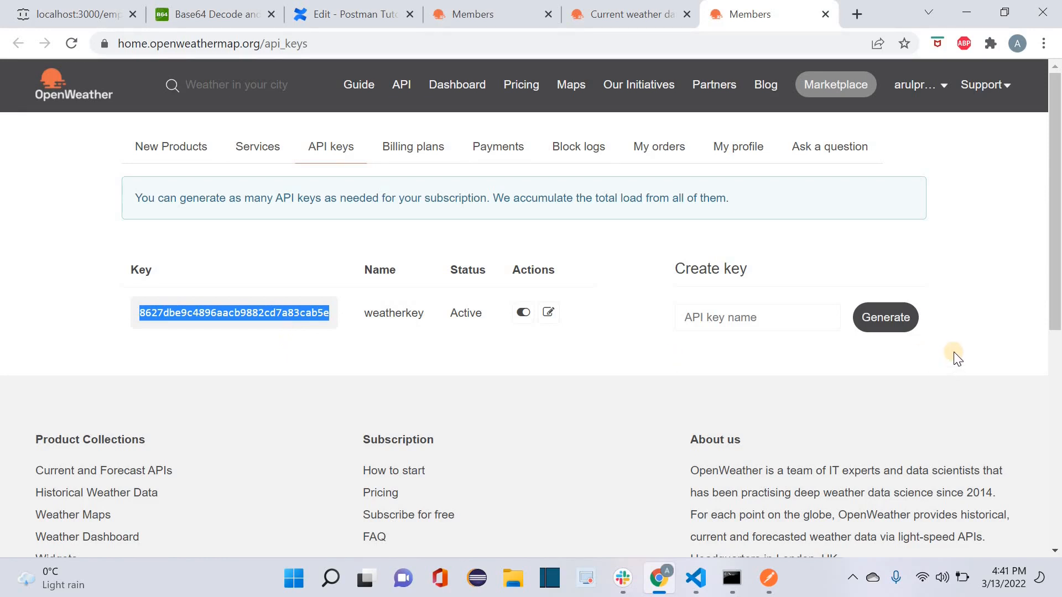
- Try to generate a new API key with the key name left empty
{"action": "left_click", "coordinate": [886, 332]}
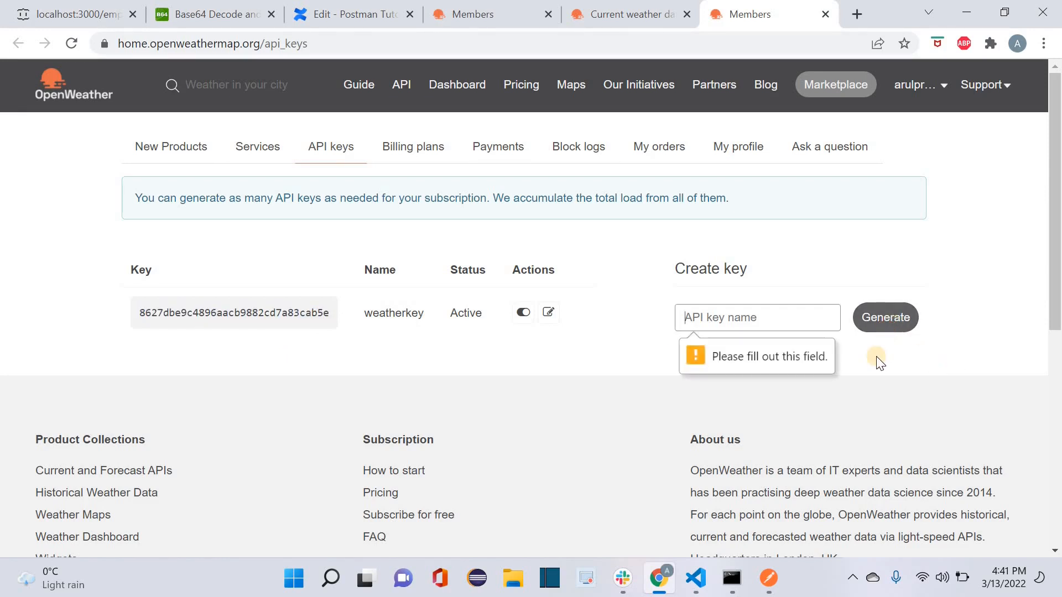
{"action": "left_click", "coordinate": [730, 318]}
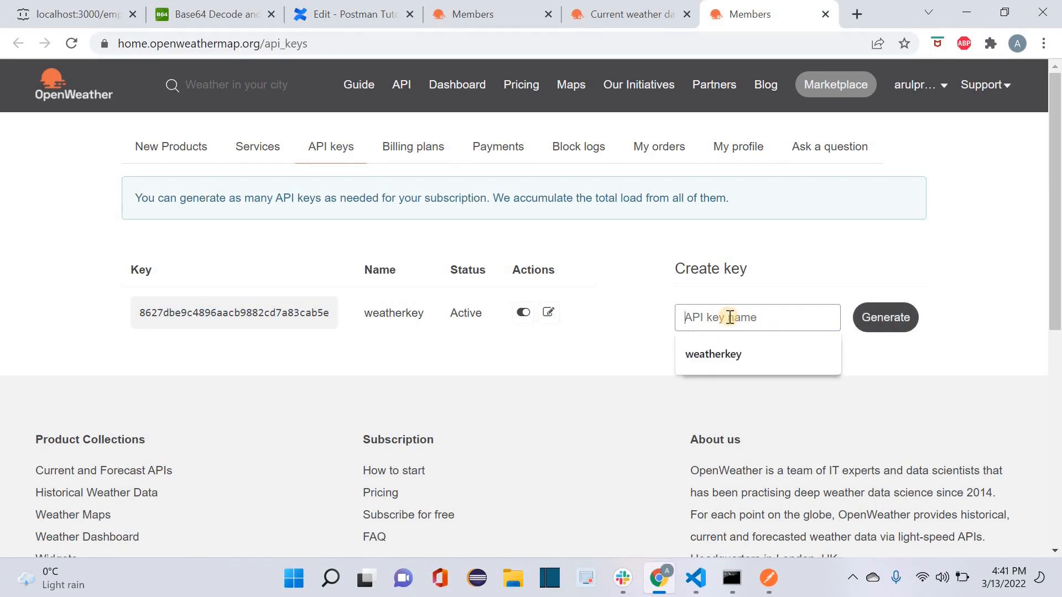
{"action": "left_click", "coordinate": [636, 327]}
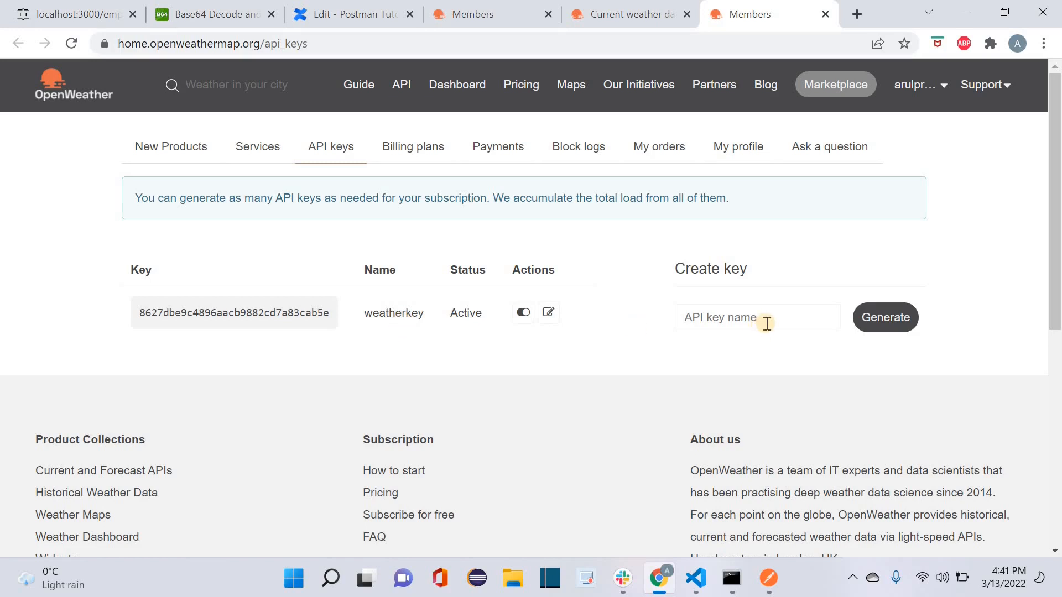
- Compare the existing API key with the {API key} placeholder in the documentation's first city-name API call
{"action": "double_click", "coordinate": [258, 313]}
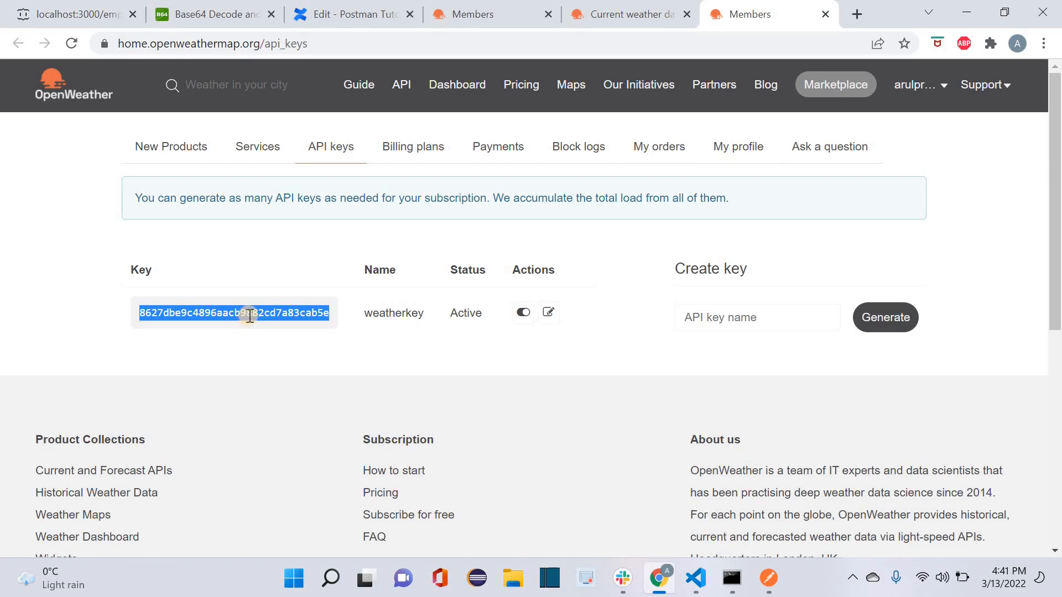
{"action": "left_click", "coordinate": [630, 11]}
{"action": "scroll", "coordinate": [276, 307], "scroll_direction": "up", "scroll_amount": 3}
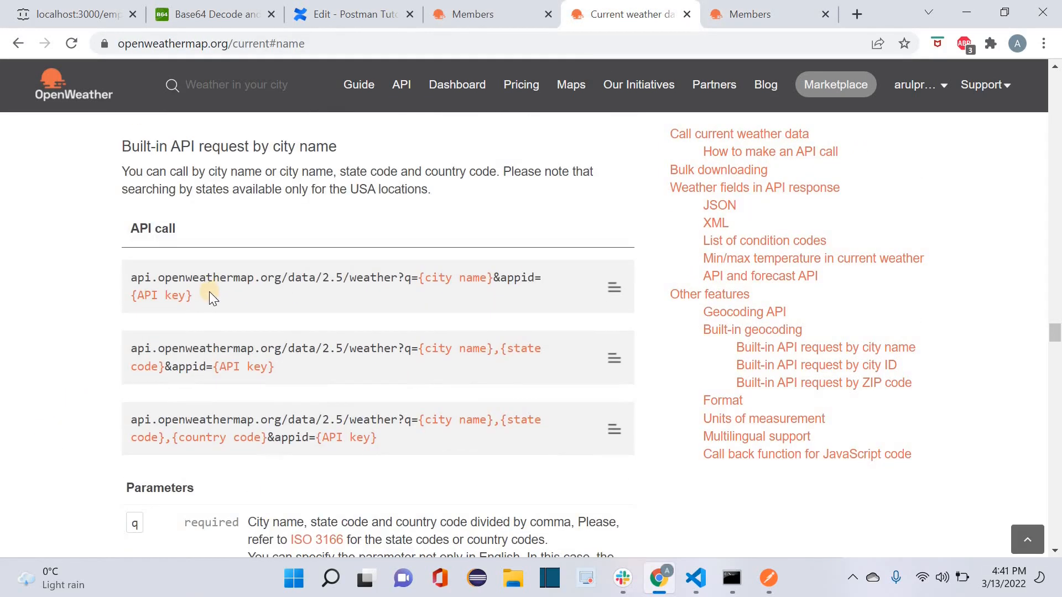
{"action": "triple_click", "coordinate": [118, 270]}
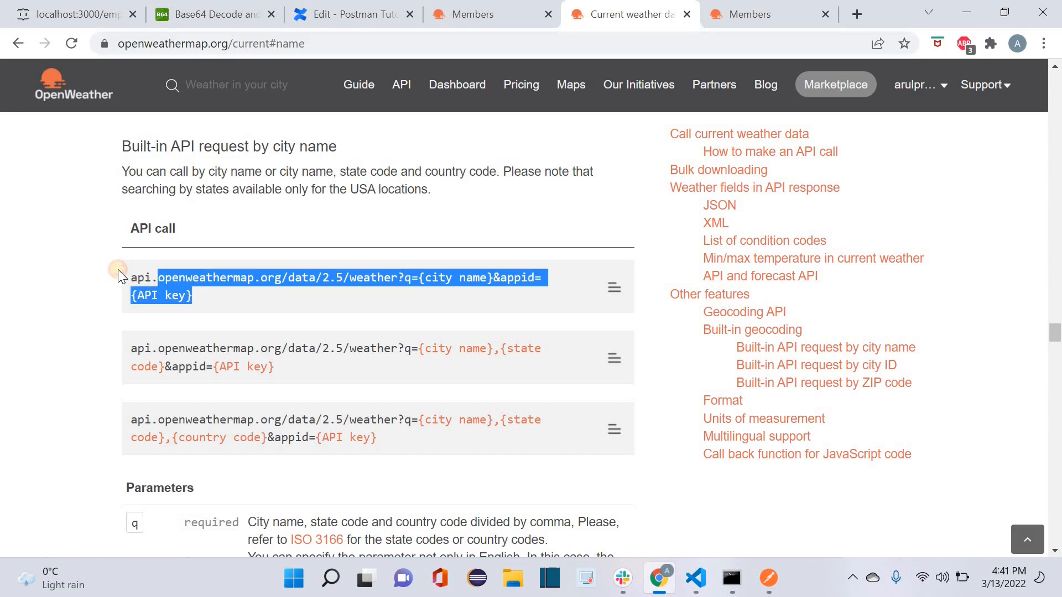
{"action": "left_click", "coordinate": [195, 307]}
{"action": "left_click_drag", "start_coordinate": [131, 295], "coordinate": [221, 306]}
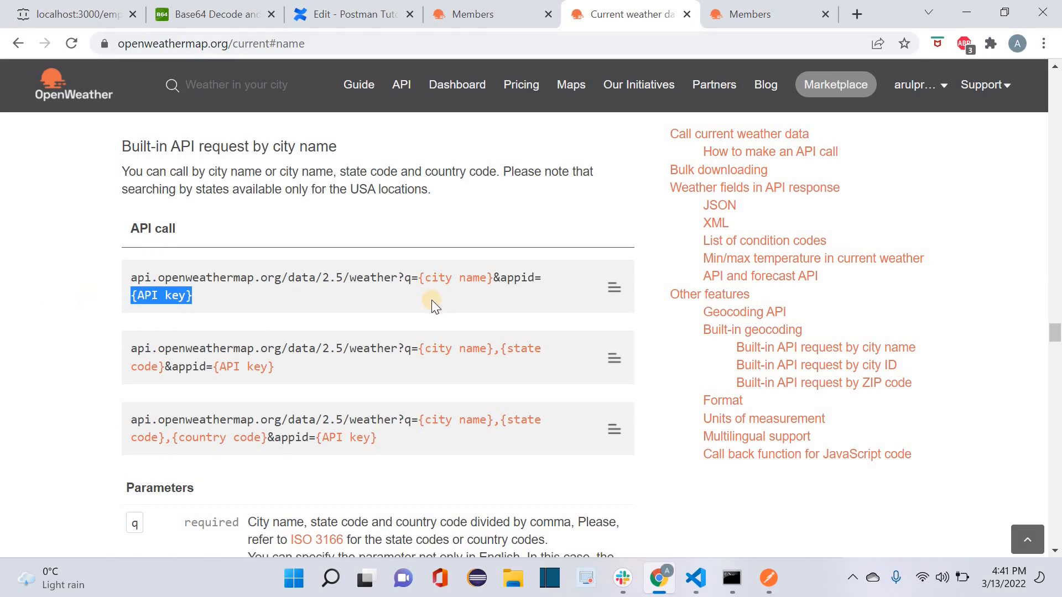
{"action": "left_click", "coordinate": [208, 296]}
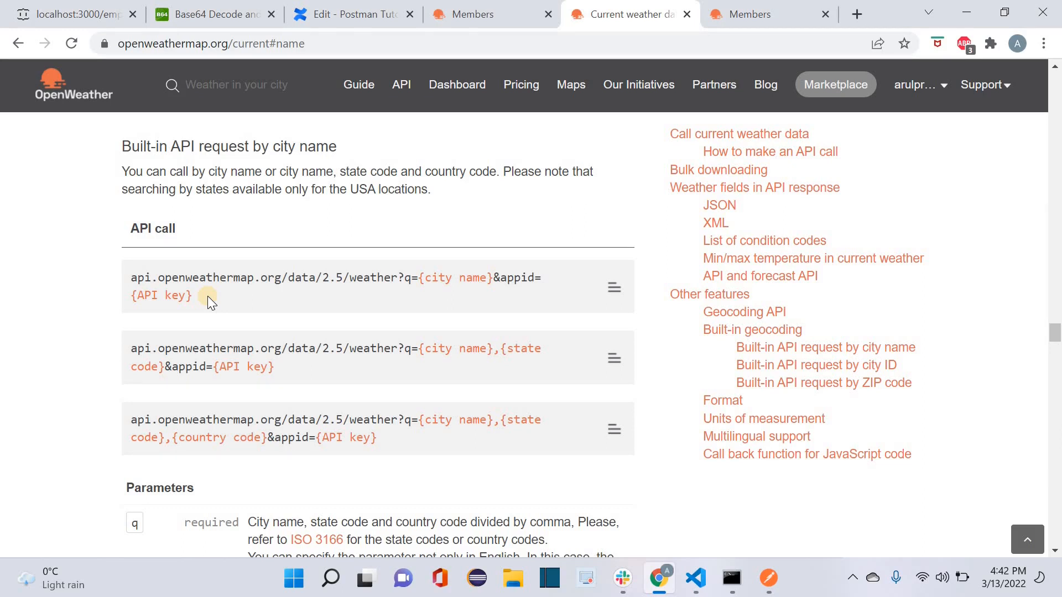
- Review the weatherkey entry on the API keys page again and return to the current weather documentation
{"action": "left_click", "coordinate": [777, 12]}
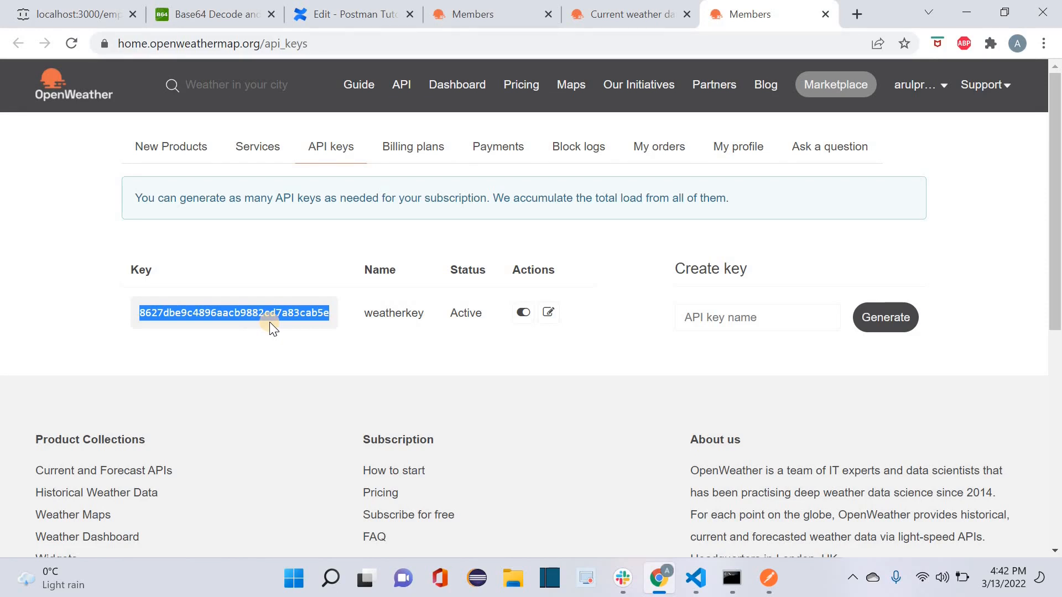
{"action": "left_click", "coordinate": [294, 334]}
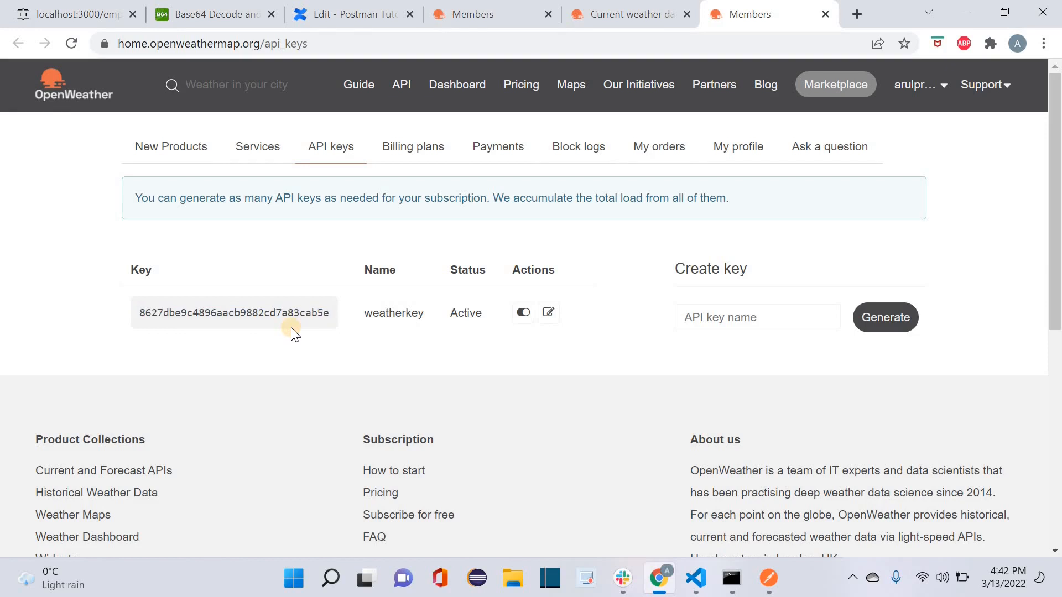
{"action": "left_click", "coordinate": [547, 314]}
{"action": "double_click", "coordinate": [240, 311]}
{"action": "left_click", "coordinate": [597, 8]}
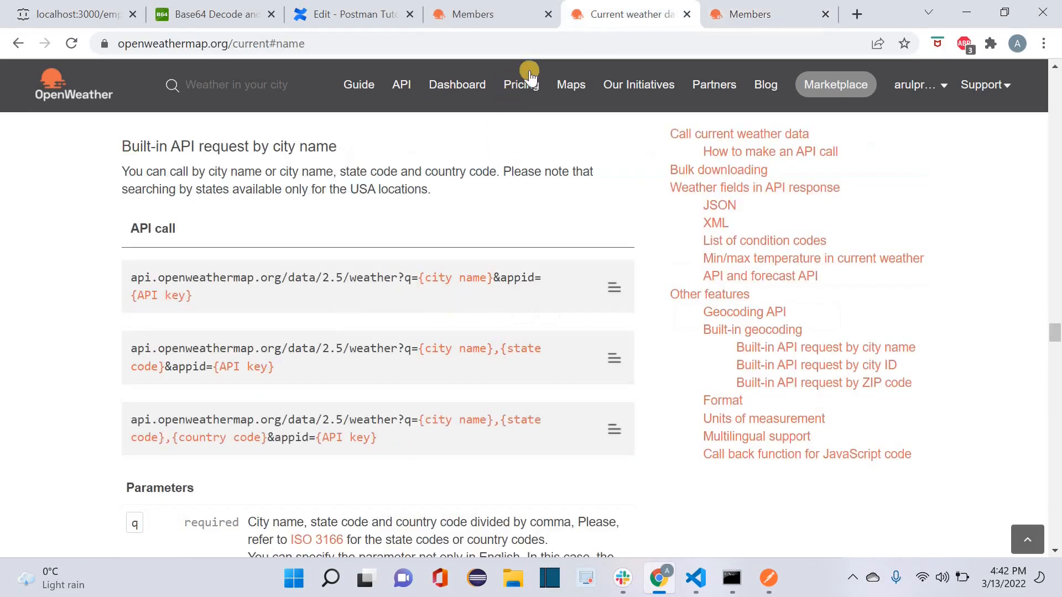
- Compare the weatherkey entry on the API keys page with the city-name API call in the current weather documentation
{"action": "left_click", "coordinate": [750, 12]}
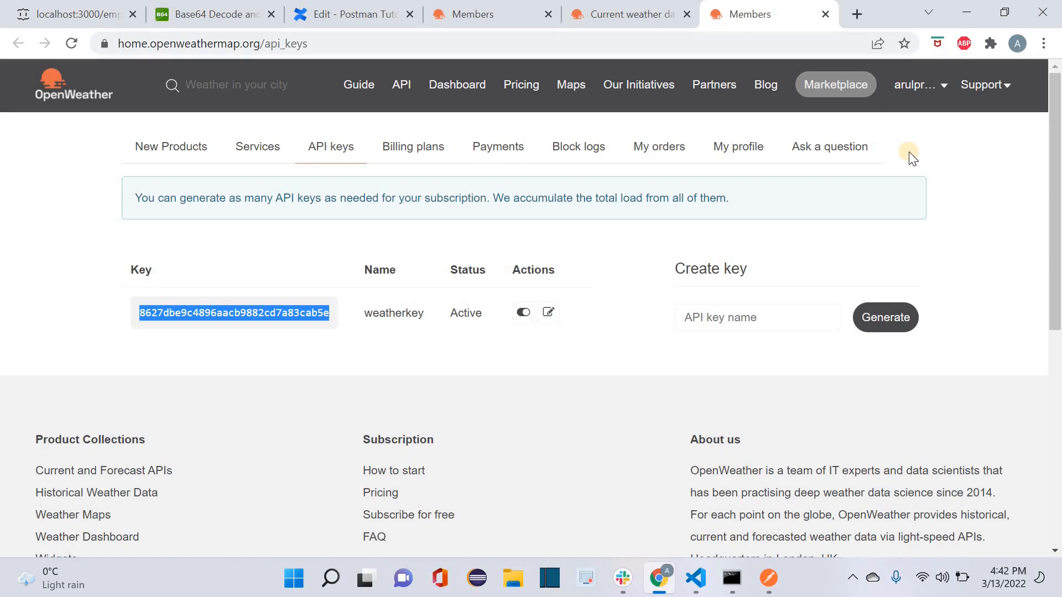
{"action": "left_click", "coordinate": [631, 8]}
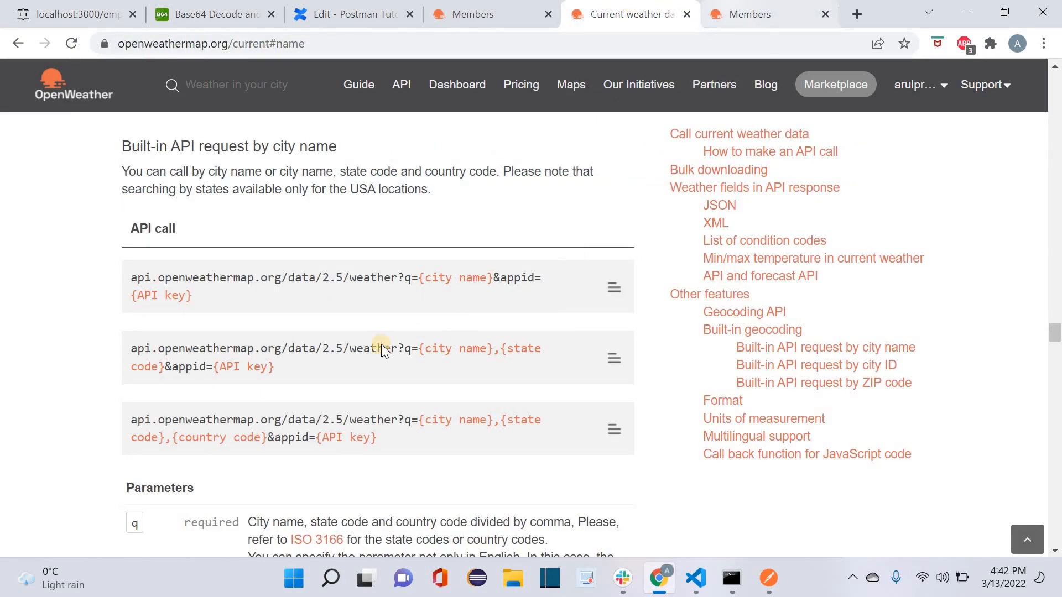
{"action": "key", "text": "ctrl+Tab"}
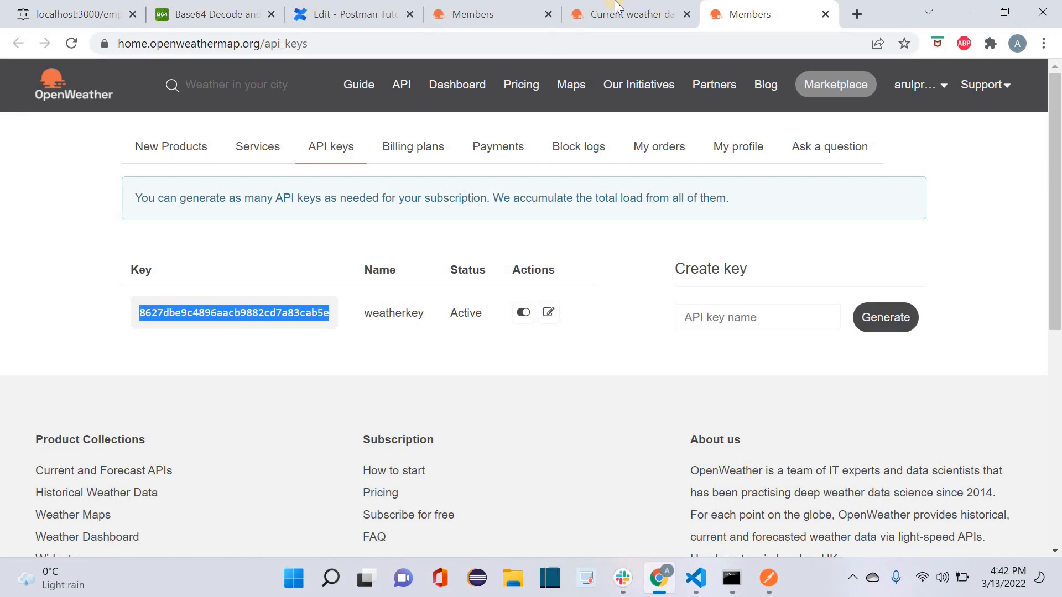
{"action": "key", "text": "ctrl+shift+Tab"}
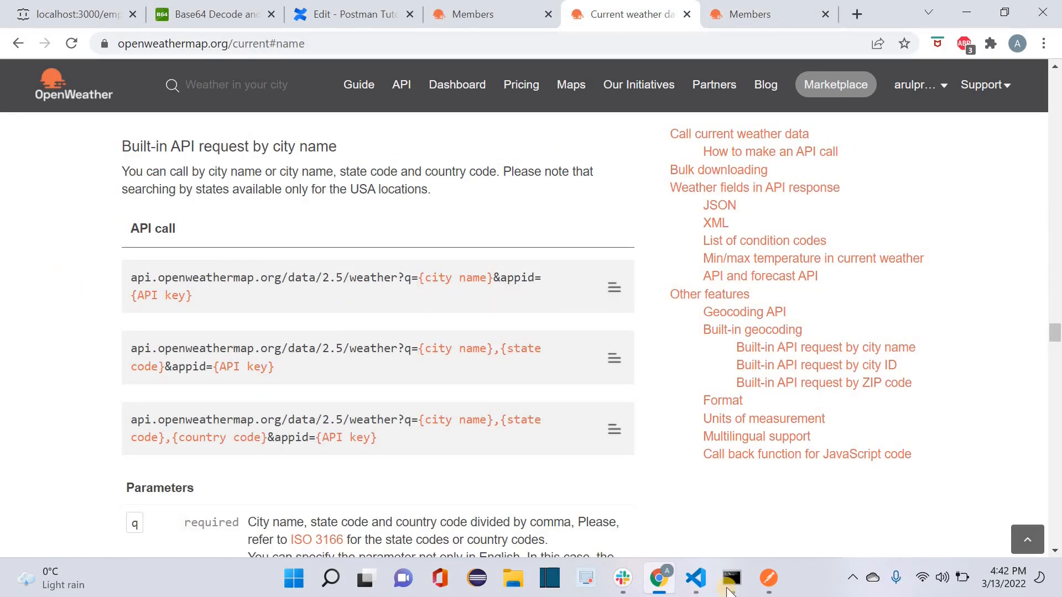
- Switch to Postman, close the WorkingRestApiCollection and GET Single Employee tabs, and create a new blank GET request
{"action": "left_click", "coordinate": [768, 578]}
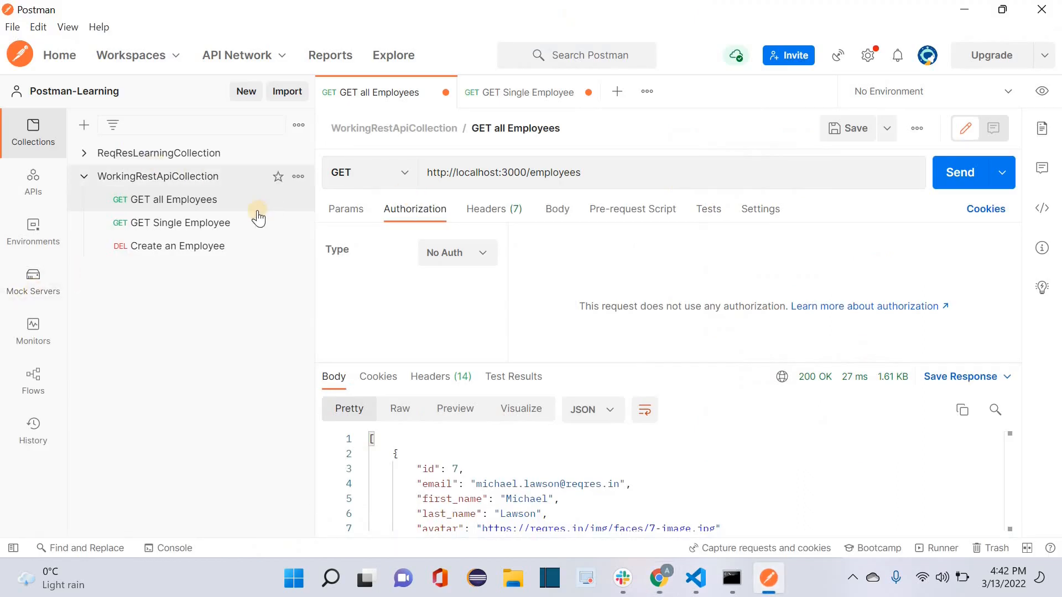
{"action": "left_click", "coordinate": [188, 176]}
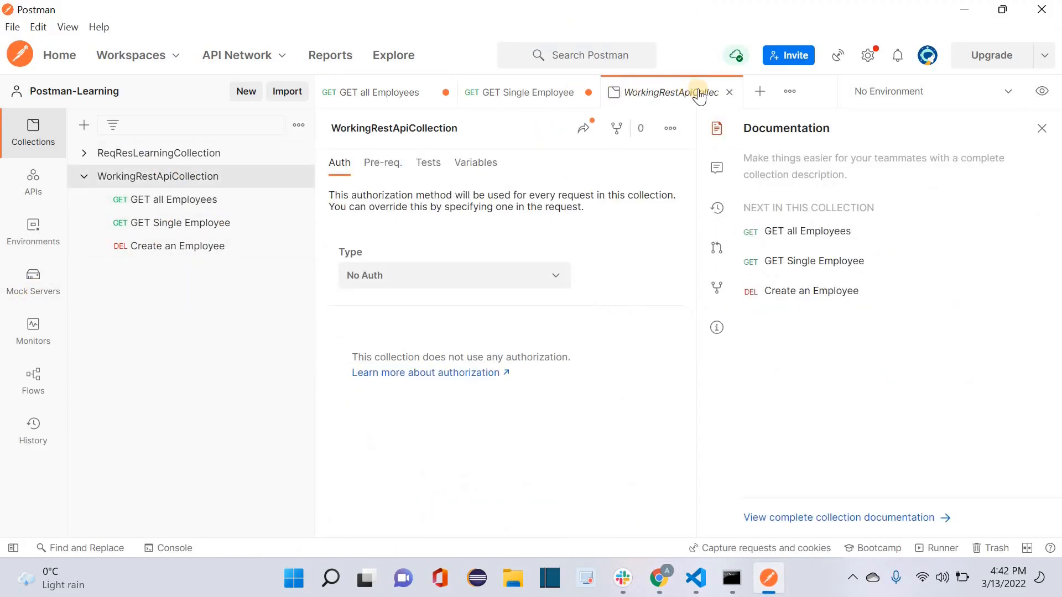
{"action": "left_click", "coordinate": [589, 94]}
{"action": "left_click", "coordinate": [588, 92]}
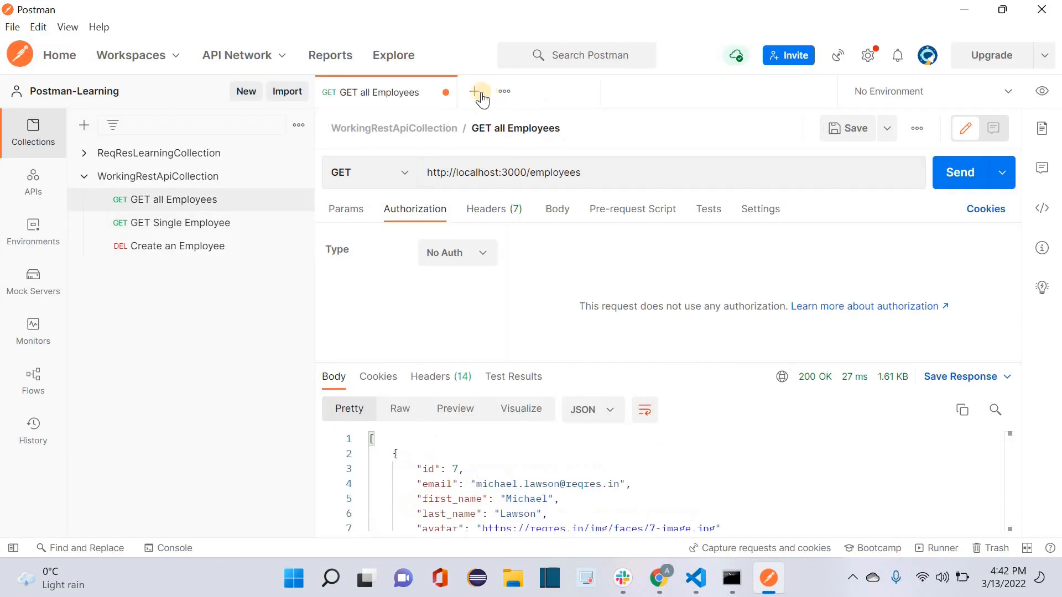
{"action": "left_click", "coordinate": [477, 93]}
{"action": "left_click", "coordinate": [471, 171]}
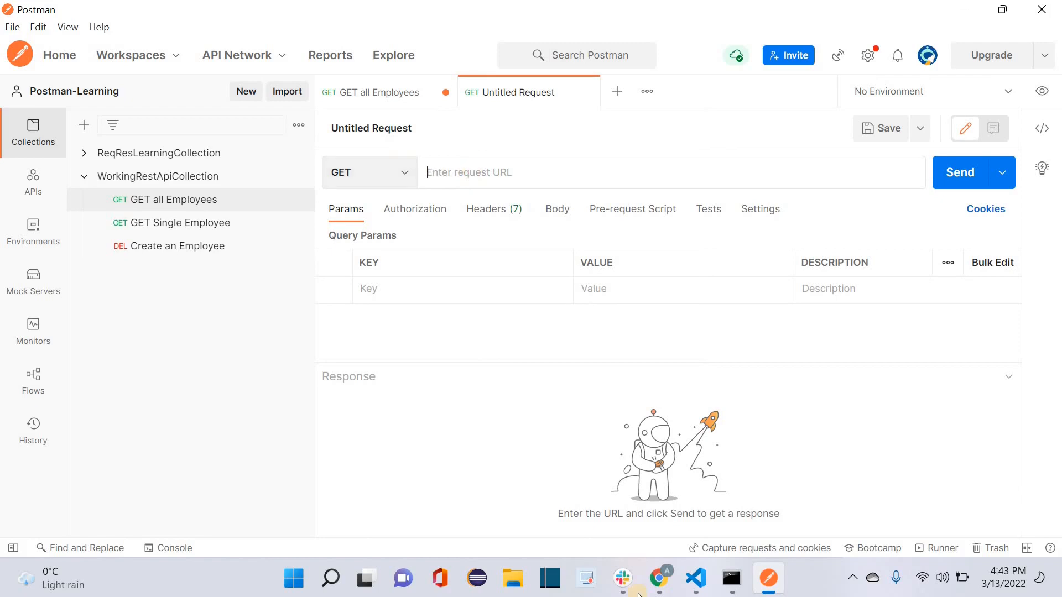
- Copy the first city-name API call from the OpenWeather documentation in Chrome into the new Postman request's URL
{"action": "left_click", "coordinate": [658, 578]}
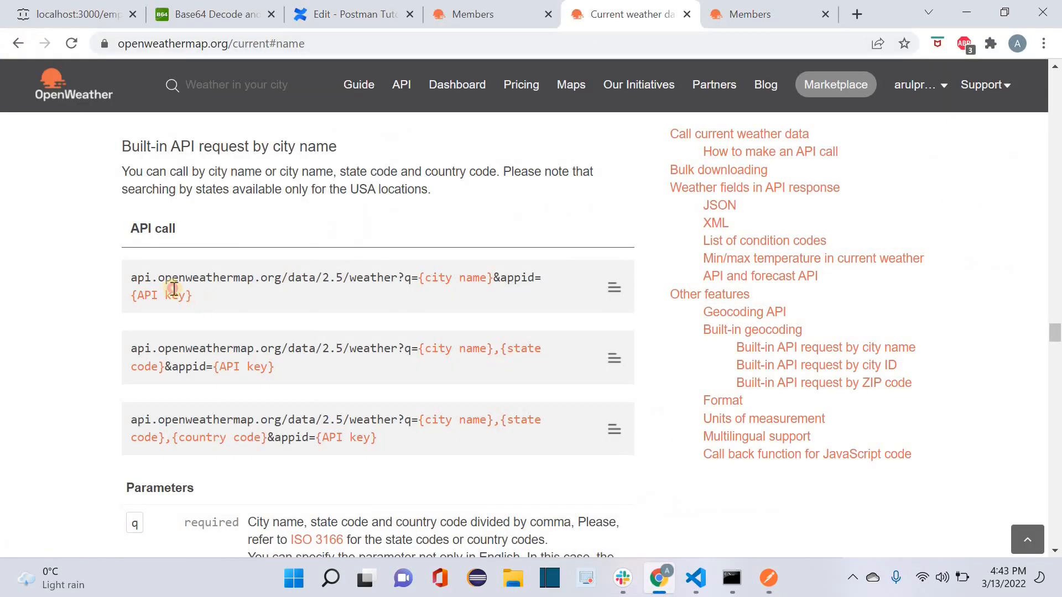
{"action": "triple_click", "coordinate": [131, 279]}
{"action": "key", "text": "ctrl+c"}
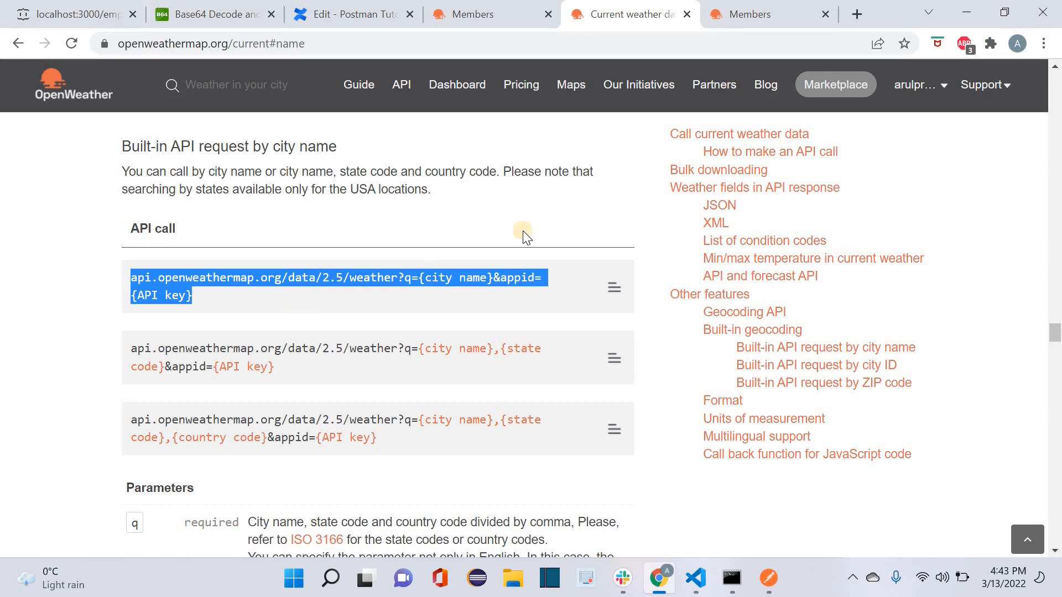
{"action": "key", "text": "alt+Tab"}
{"action": "key", "text": "ctrl+v"}
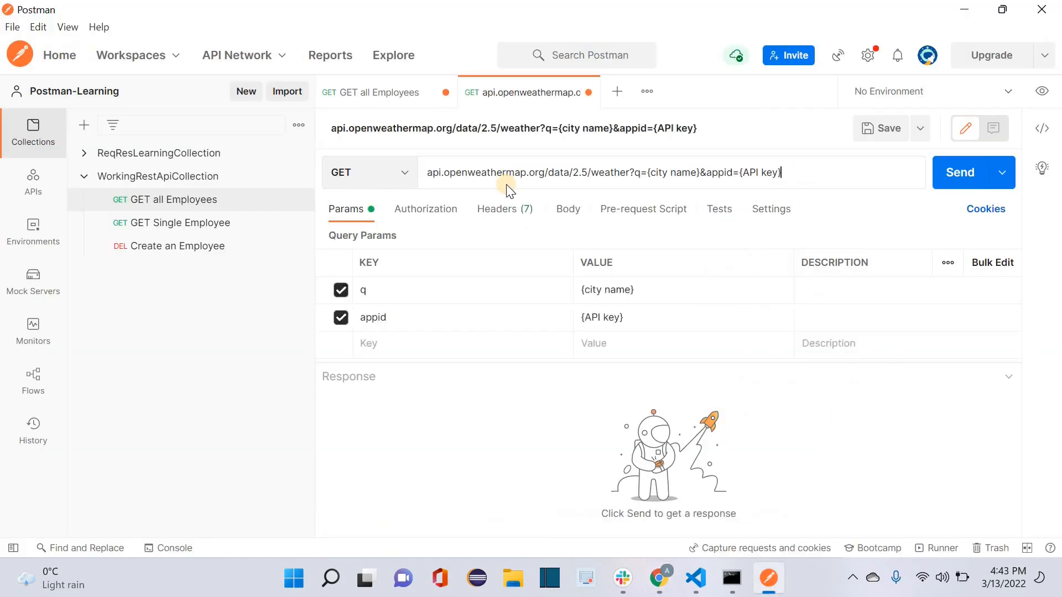
- Delete the {city name} and {API key} placeholders from the request URL, leaving q and appid empty
{"action": "left_click_drag", "start_coordinate": [699, 173], "coordinate": [644, 173]}
{"action": "key", "text": "BackSpace"}
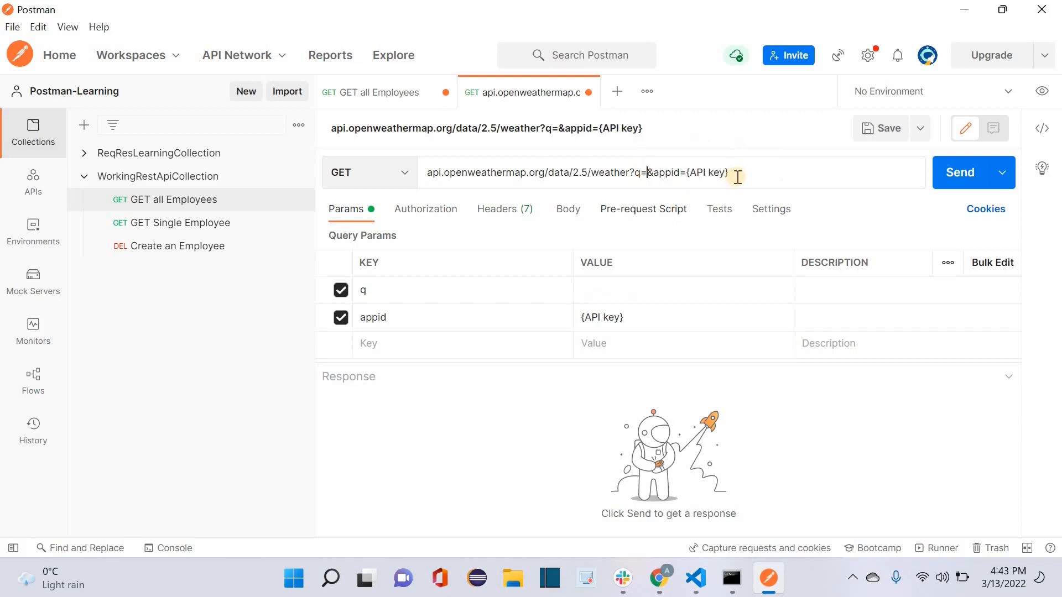
{"action": "left_click_drag", "start_coordinate": [737, 174], "coordinate": [686, 174]}
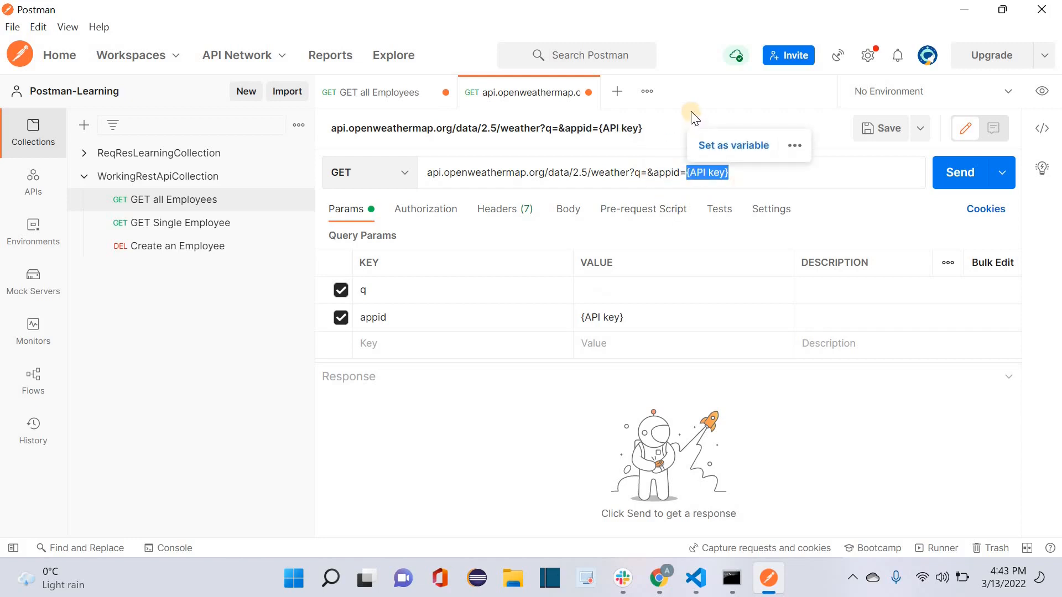
{"action": "key", "text": "BackSpace"}
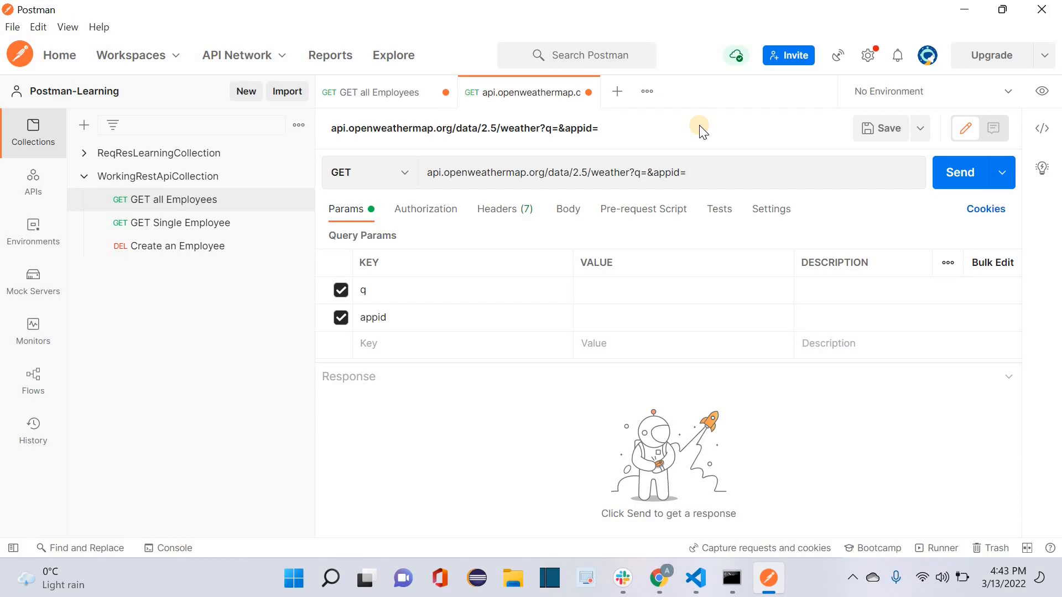
- Copy the weatherkey API key from the OpenWeather API keys page in Chrome and paste it as the appid value in Postman
{"action": "key", "text": "alt+Tab"}
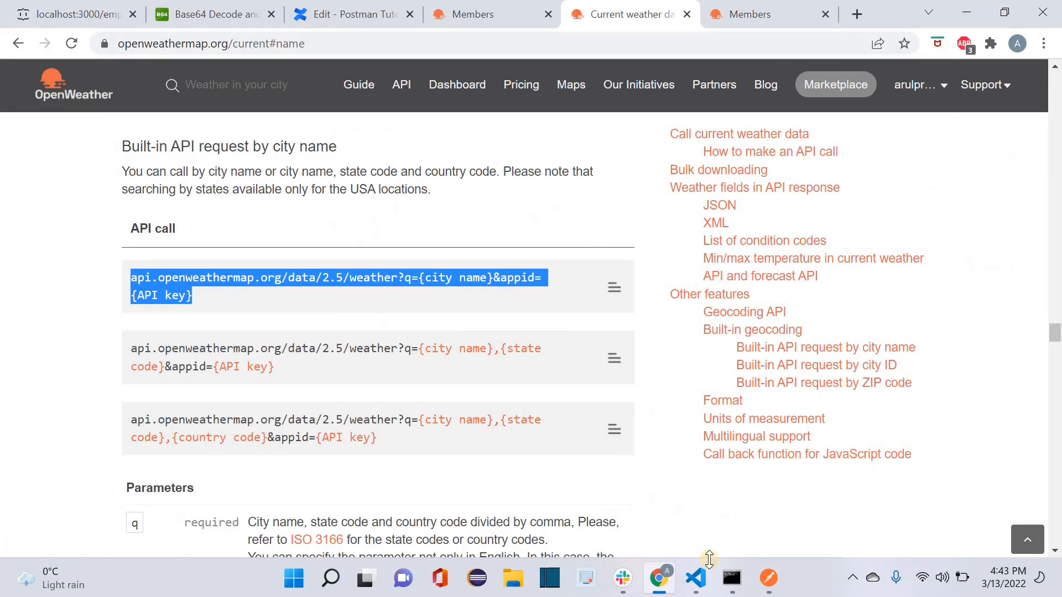
{"action": "left_click", "coordinate": [769, 7]}
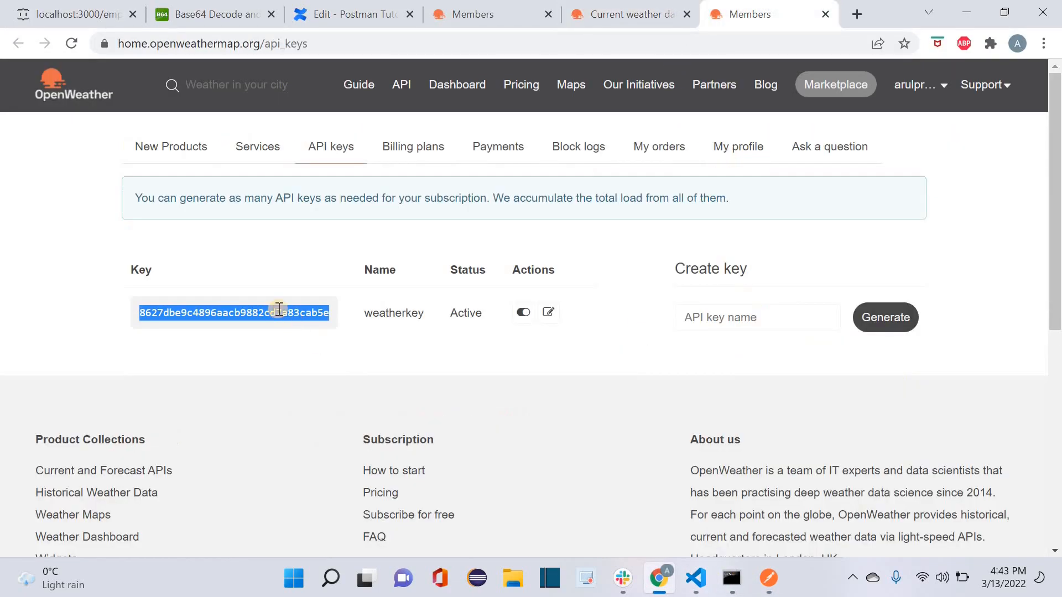
{"action": "right_click", "coordinate": [278, 312]}
{"action": "left_click", "coordinate": [302, 330]}
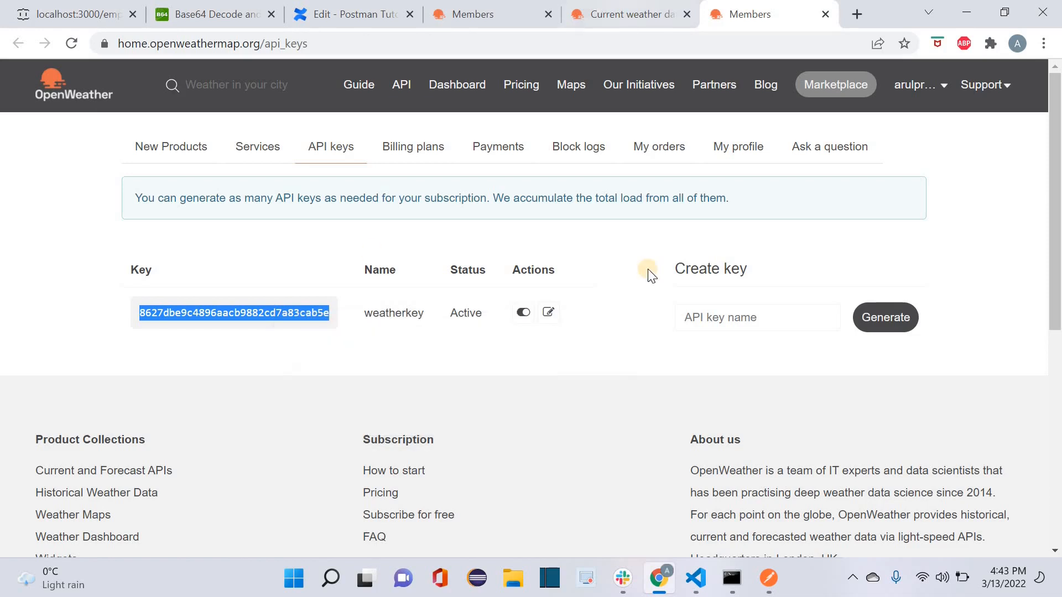
{"action": "left_click", "coordinate": [776, 589]}
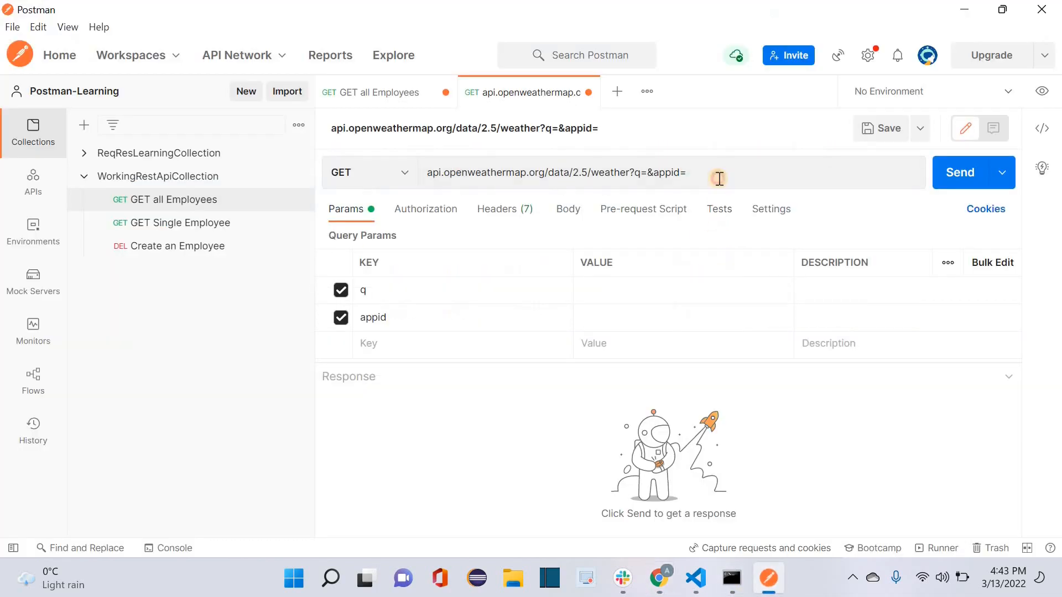
{"action": "left_click", "coordinate": [719, 178]}
{"action": "key", "text": "ctrl+v"}
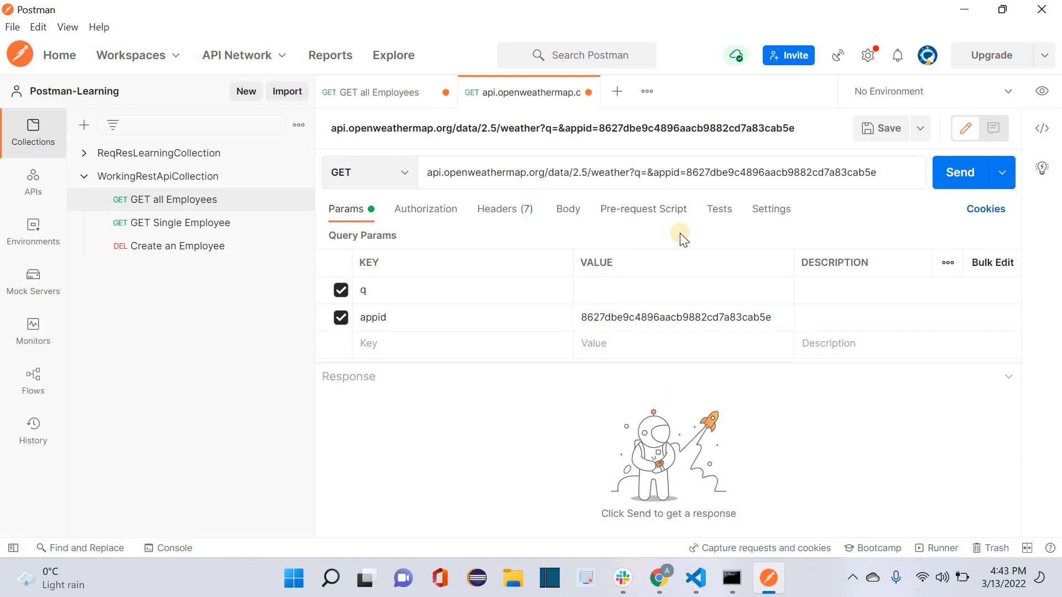
- Set the q query parameter to Exton in the request URL and highlight the query parameters
{"action": "type", "text": "Exton"}
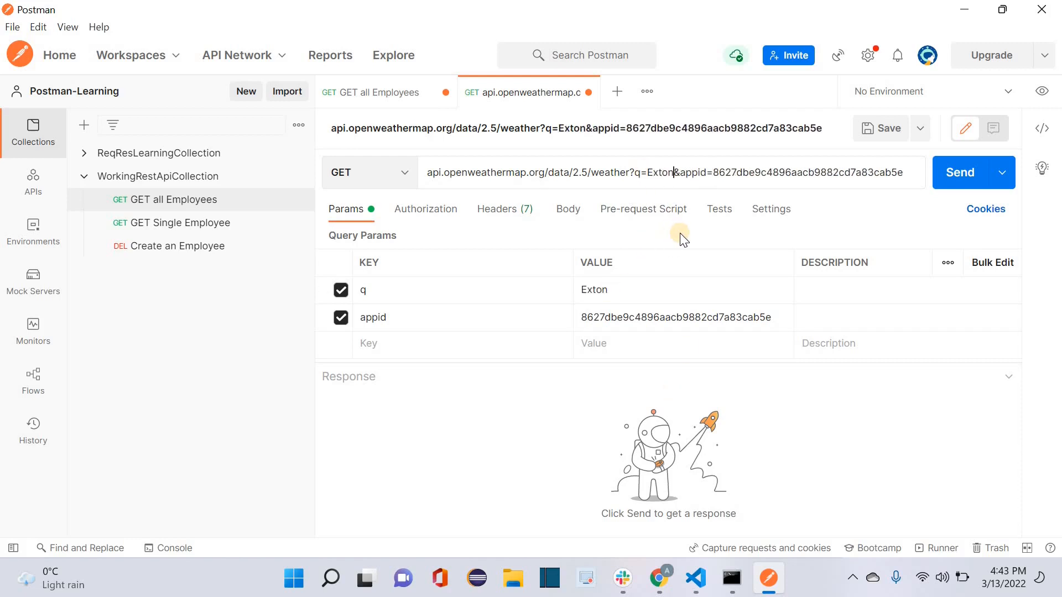
{"action": "left_click", "coordinate": [715, 145]}
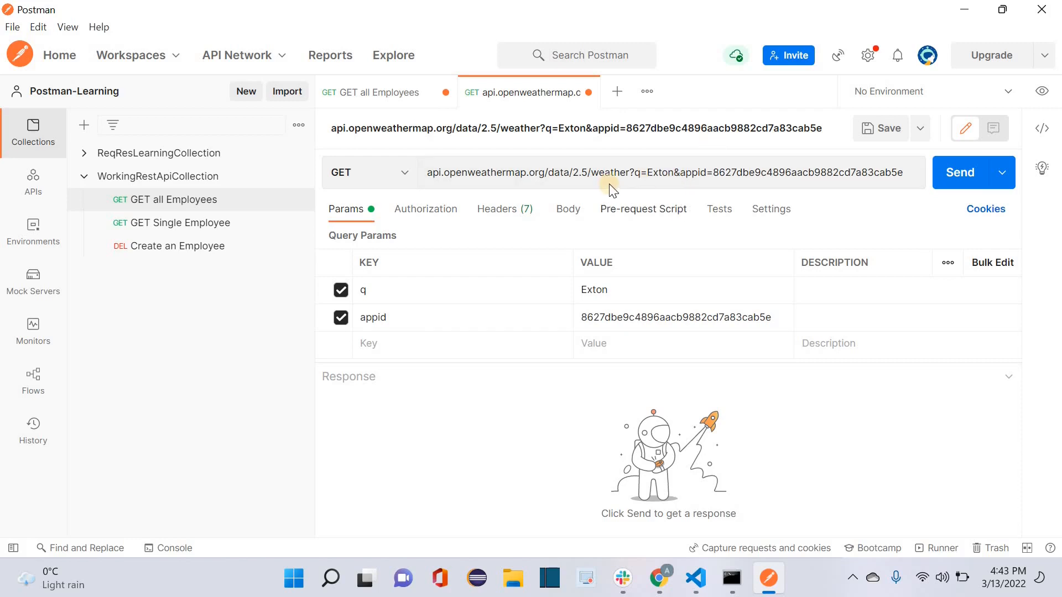
{"action": "left_click_drag", "start_coordinate": [635, 172], "coordinate": [906, 172]}
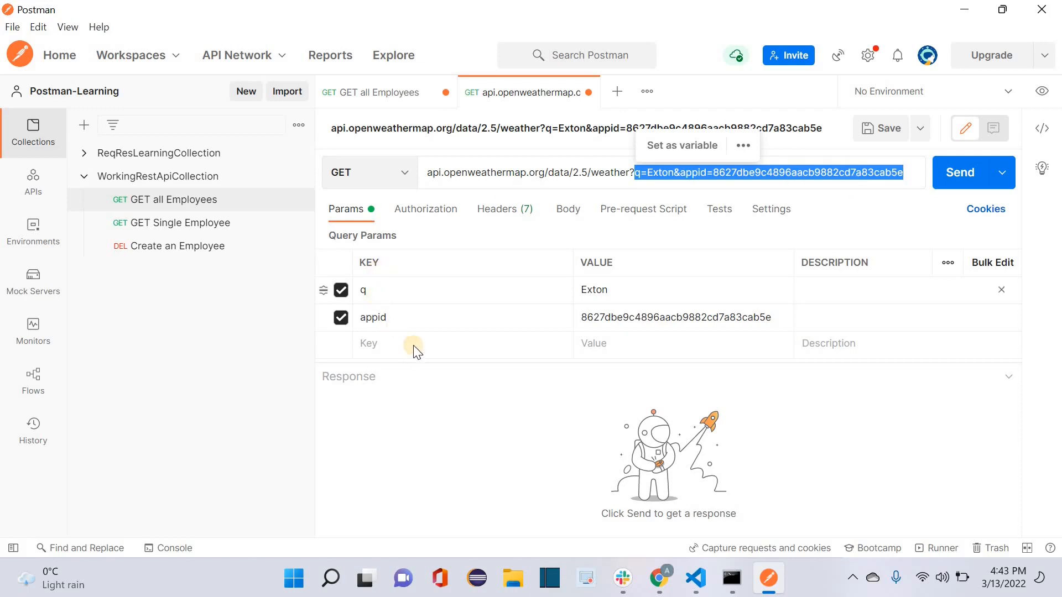
- Set the request's authorization type to API Key, and review its key, value and Add to options alongside the request headers
{"action": "left_click", "coordinate": [420, 214]}
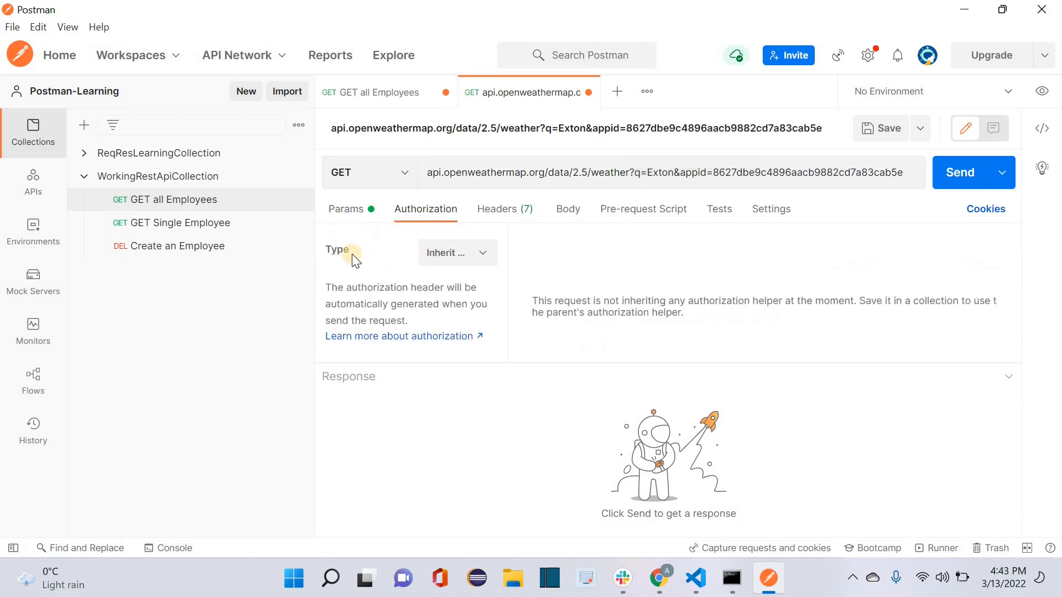
{"action": "left_click", "coordinate": [463, 263]}
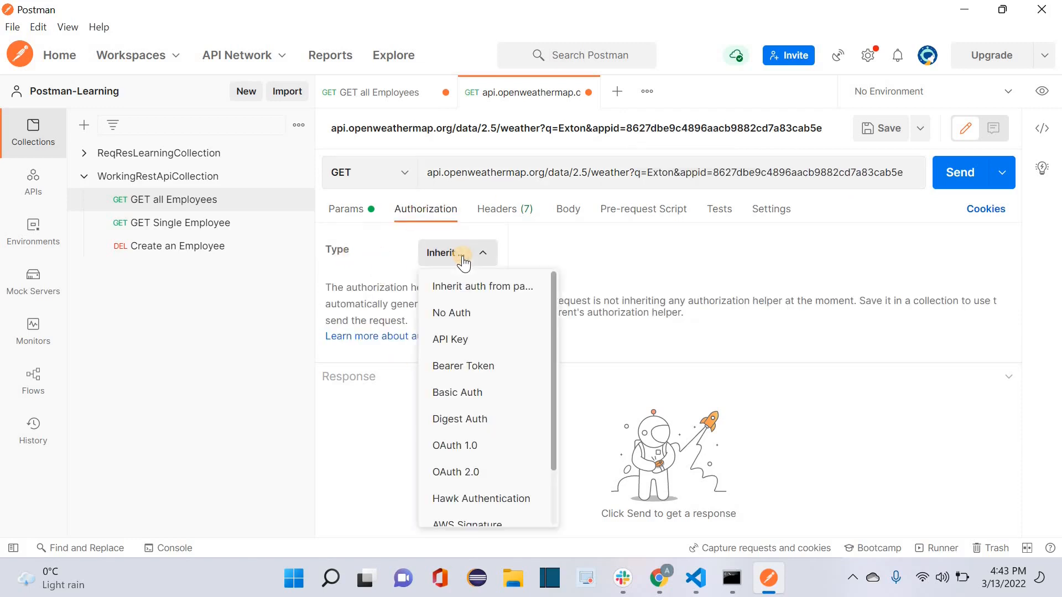
{"action": "left_click", "coordinate": [457, 340]}
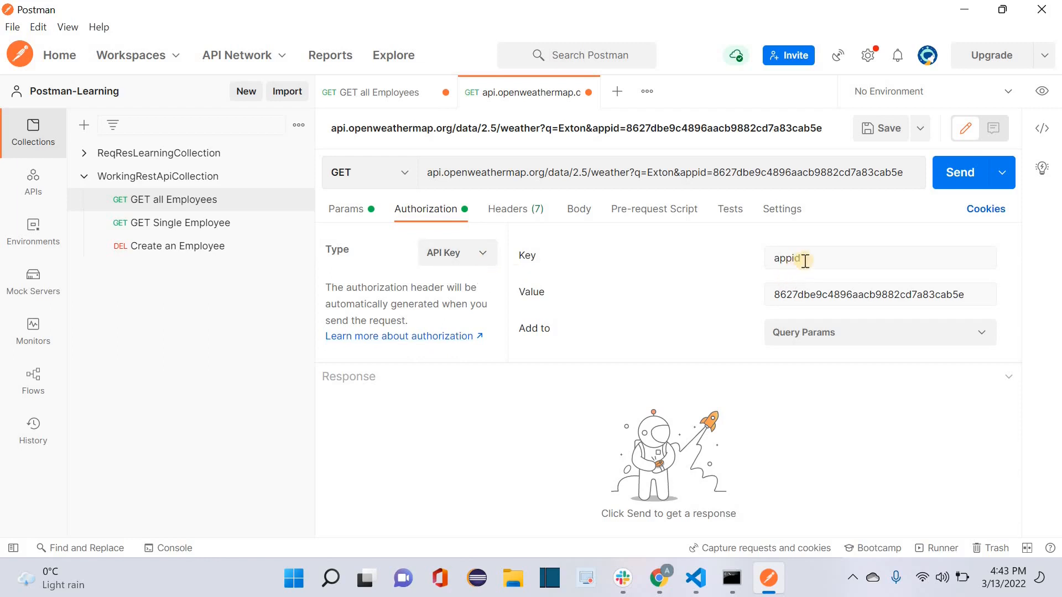
{"action": "double_click", "coordinate": [777, 259]}
{"action": "left_click", "coordinate": [748, 315]}
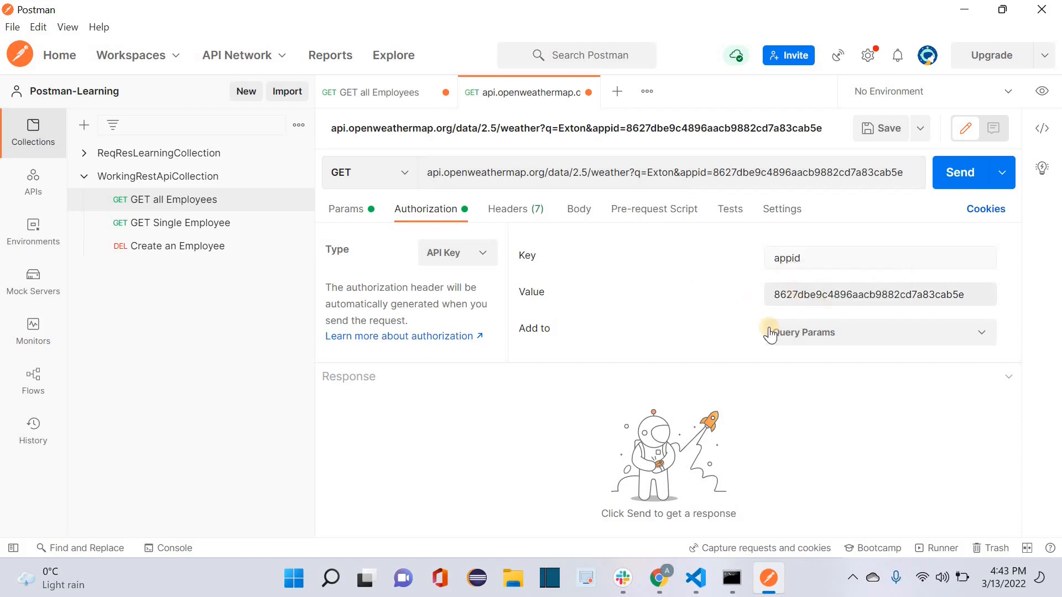
{"action": "left_click", "coordinate": [889, 343]}
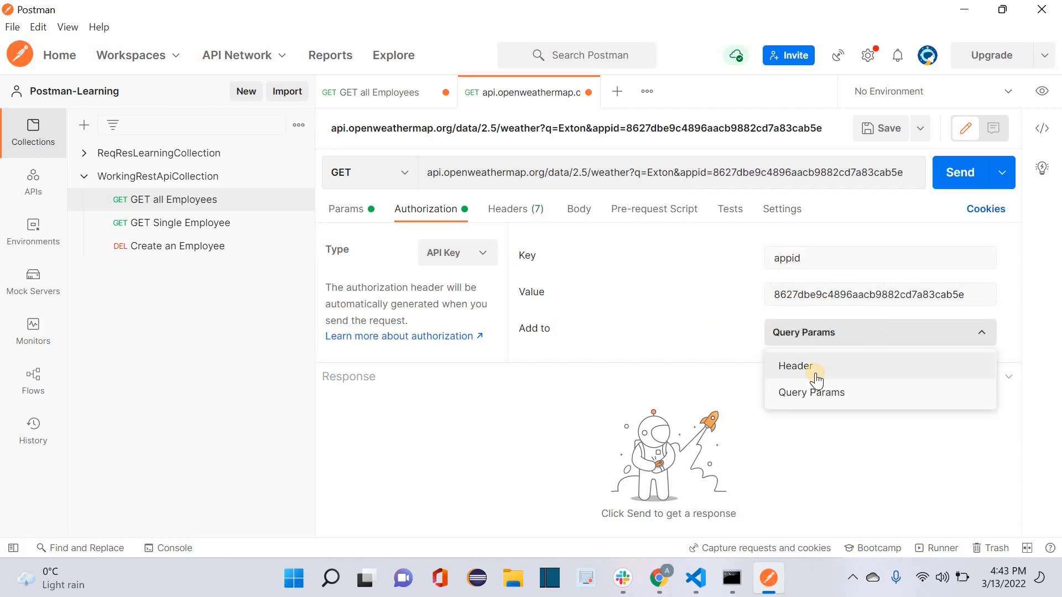
{"action": "left_click", "coordinate": [503, 210]}
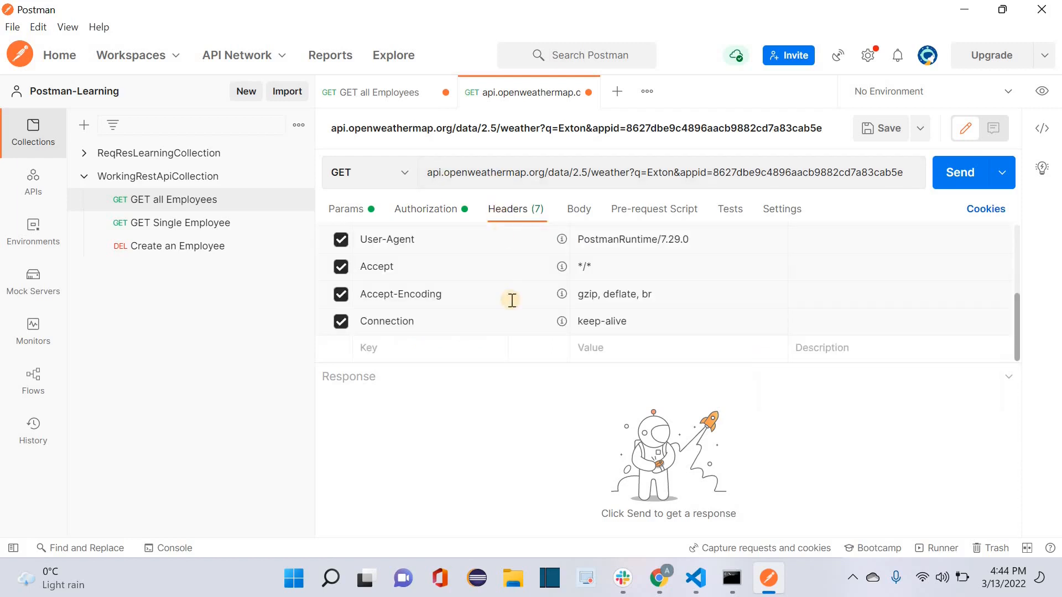
{"action": "left_click", "coordinate": [442, 209]}
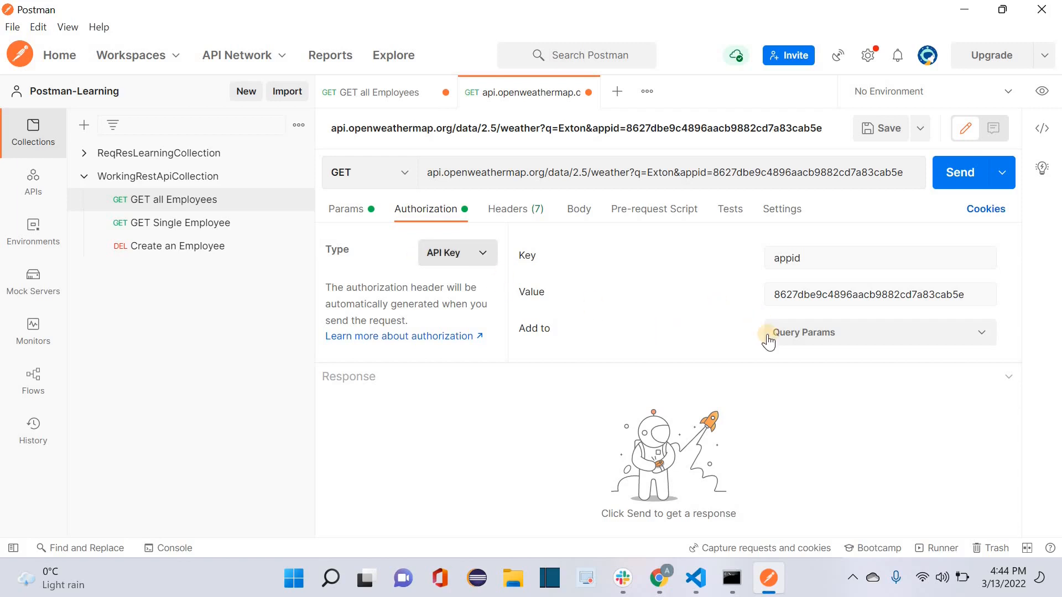
- Send the Exton weather request and enlarge the response area to show more of the JSON body
{"action": "left_click", "coordinate": [957, 179]}
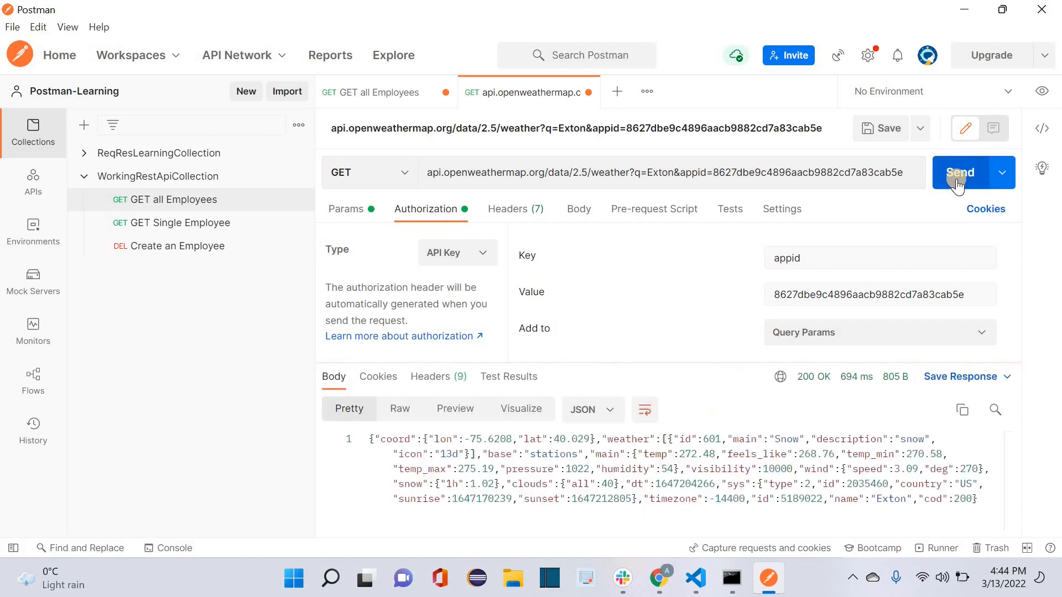
{"action": "left_click_drag", "start_coordinate": [691, 364], "coordinate": [702, 282]}
{"action": "left_click_drag", "start_coordinate": [417, 386], "coordinate": [534, 391]}
{"action": "scroll", "coordinate": [603, 444], "scroll_direction": "down", "scroll_amount": 1}
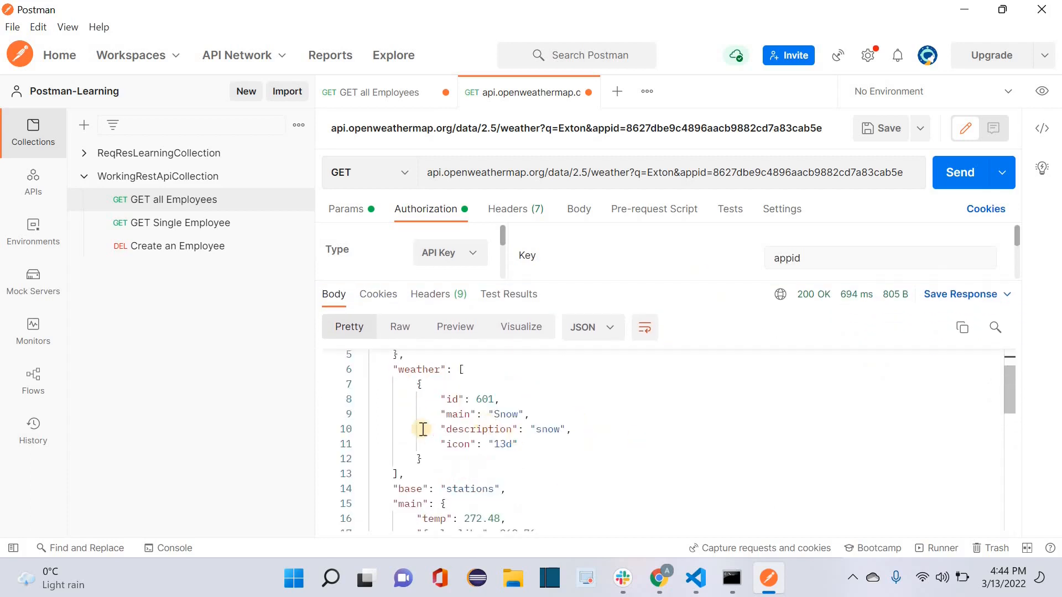
- Examine the response body from the weather and main sections through to the sys and city name fields
{"action": "left_click_drag", "start_coordinate": [470, 405], "coordinate": [609, 461]}
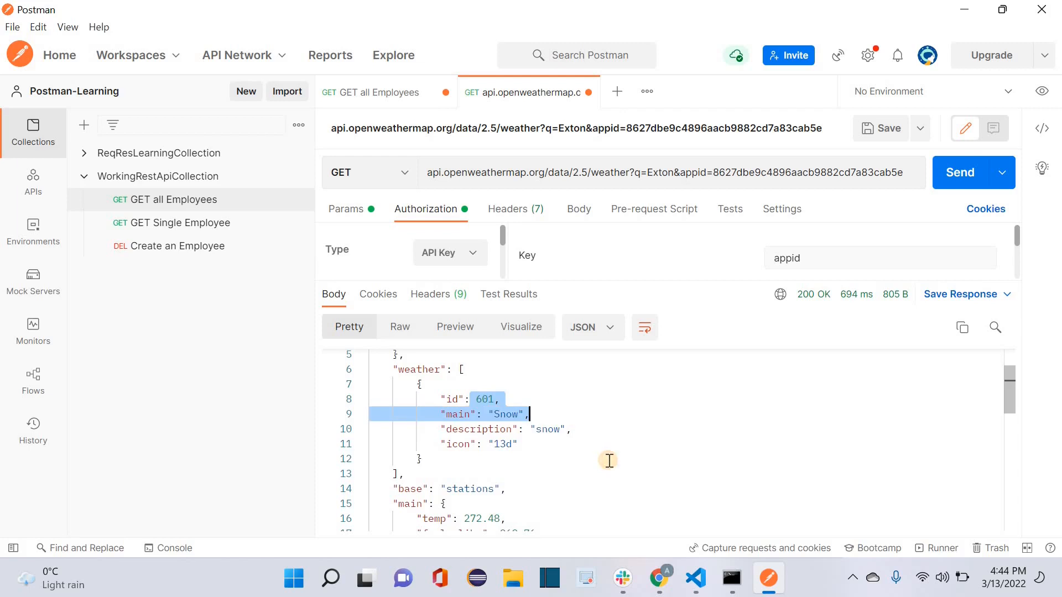
{"action": "left_click", "coordinate": [603, 460]}
{"action": "scroll", "coordinate": [590, 459], "scroll_direction": "down", "scroll_amount": 1}
{"action": "scroll", "coordinate": [591, 459], "scroll_direction": "down", "scroll_amount": 1}
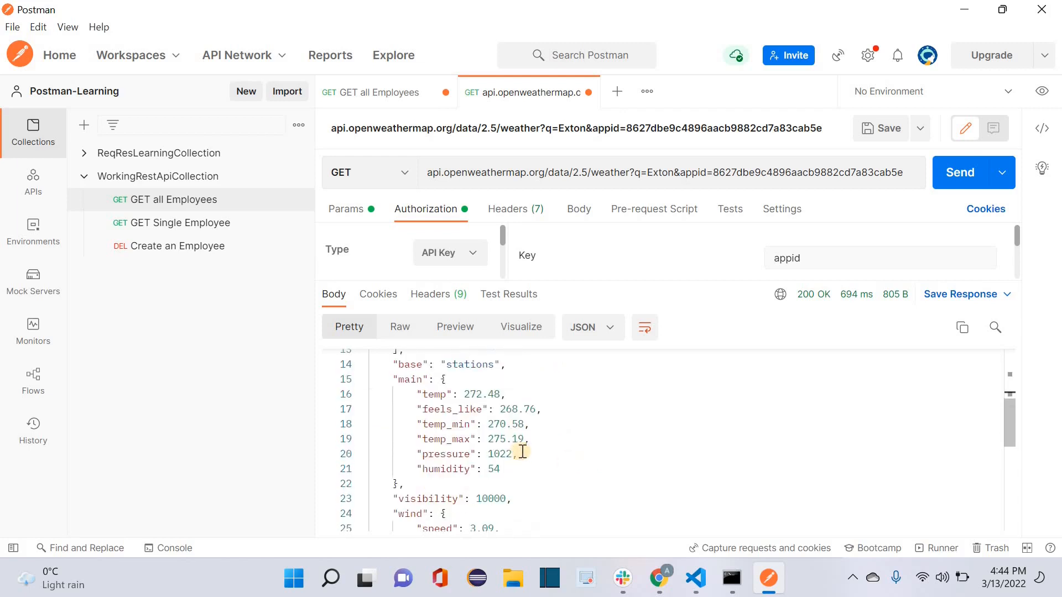
{"action": "left_click_drag", "start_coordinate": [414, 458], "coordinate": [571, 457]}
{"action": "left_click", "coordinate": [575, 461]}
{"action": "scroll", "coordinate": [575, 462], "scroll_direction": "down", "scroll_amount": 4}
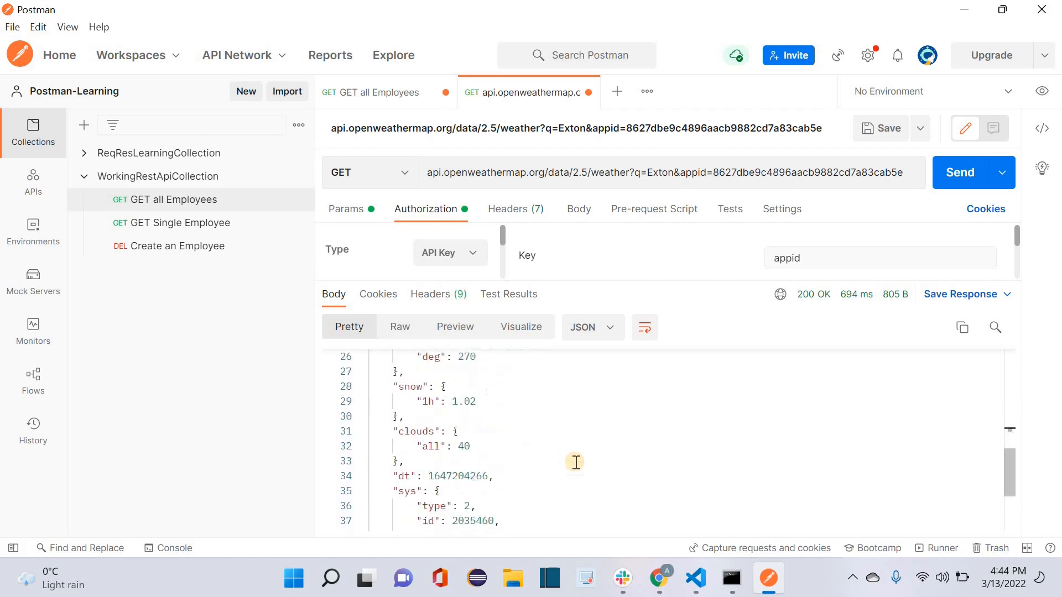
{"action": "scroll", "coordinate": [576, 462], "scroll_direction": "down", "scroll_amount": 2}
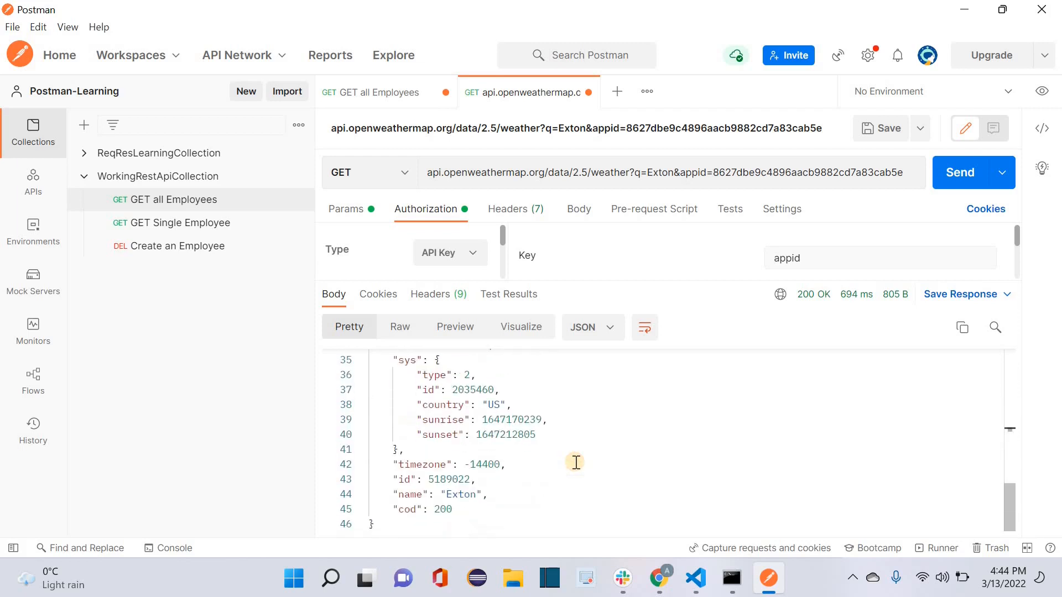
- Remove the q and appid query parameters from the request URL, keeping api.openweathermap.org/data/2.5/weather?
{"action": "scroll", "coordinate": [576, 462], "scroll_direction": "up", "scroll_amount": 8}
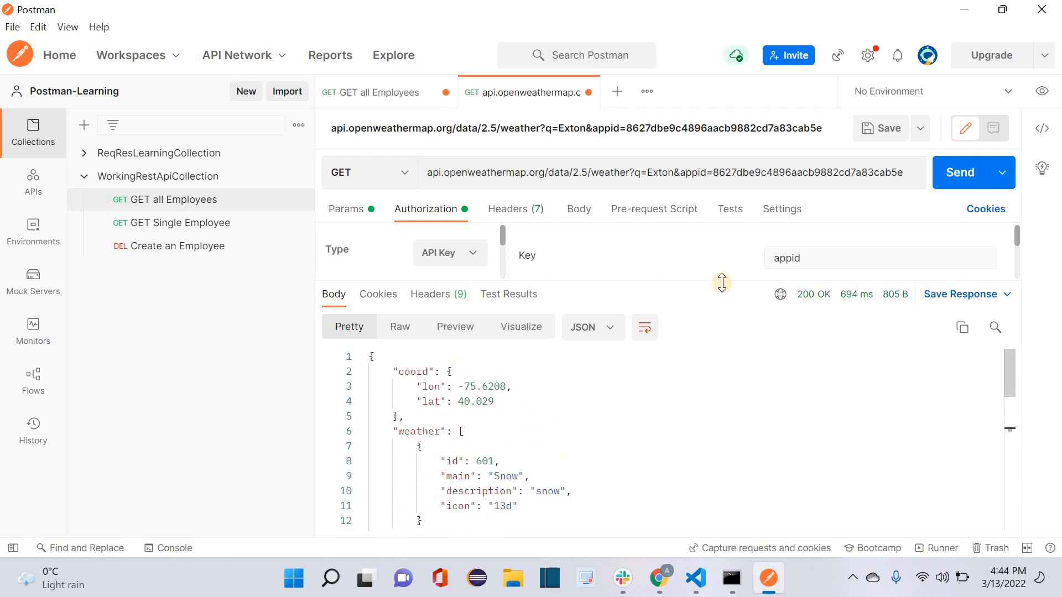
{"action": "left_click_drag", "start_coordinate": [721, 282], "coordinate": [737, 405]}
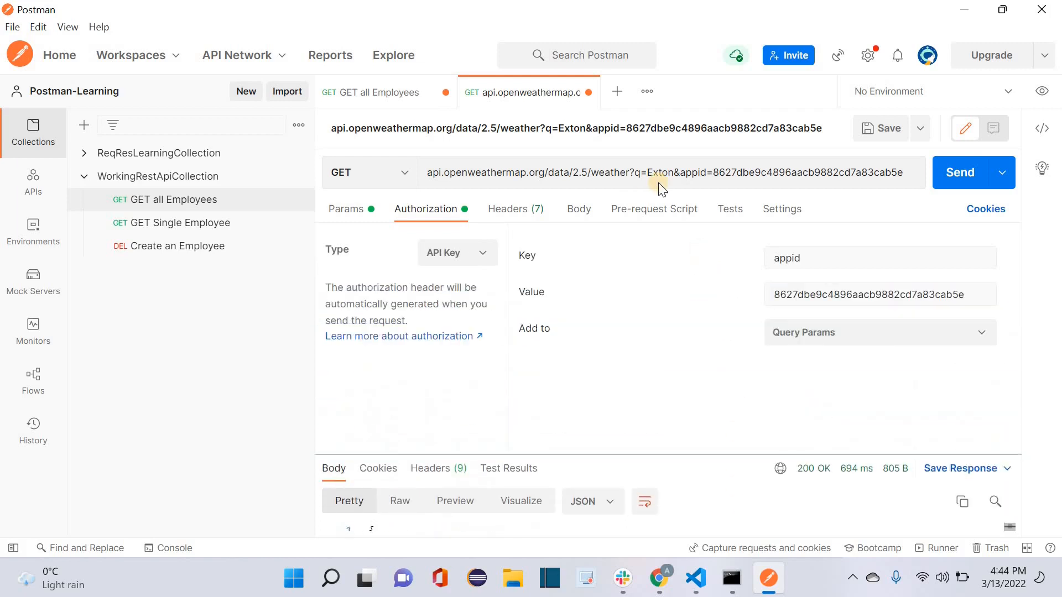
{"action": "left_click", "coordinate": [634, 172]}
{"action": "key", "text": "shift+End"}
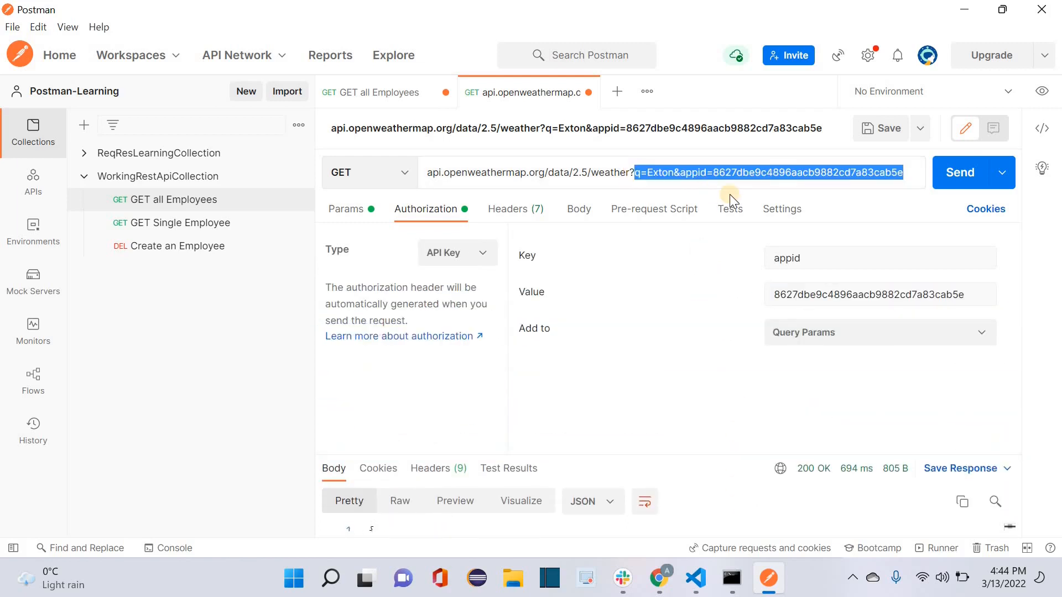
{"action": "key", "text": "BackSpace"}
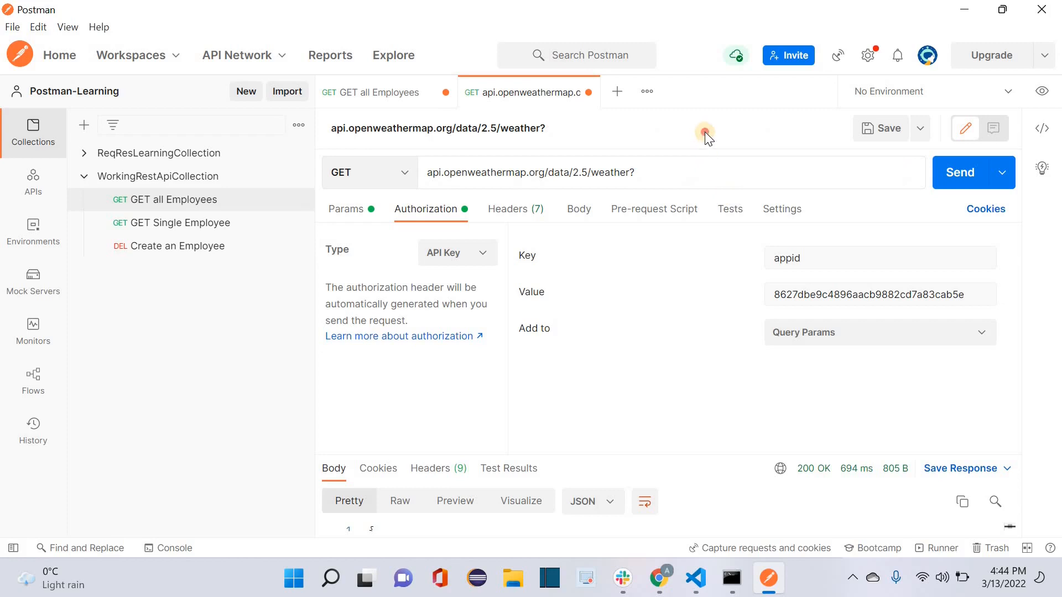
- Add a query parameter q with the value exton and send the weather request
{"action": "left_click", "coordinate": [370, 216]}
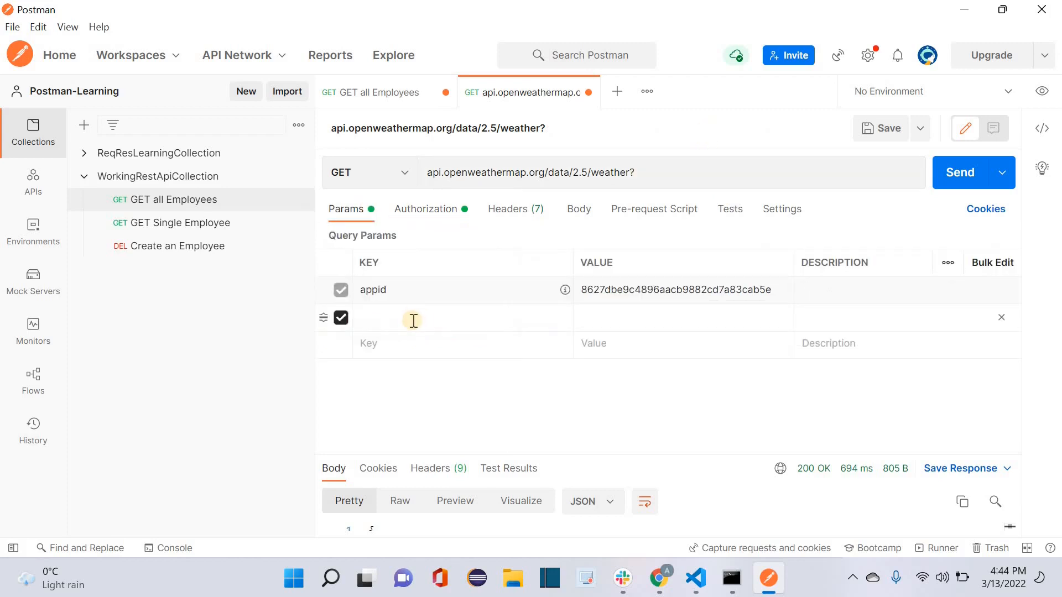
{"action": "left_click", "coordinate": [415, 316]}
{"action": "type", "text": "q"}
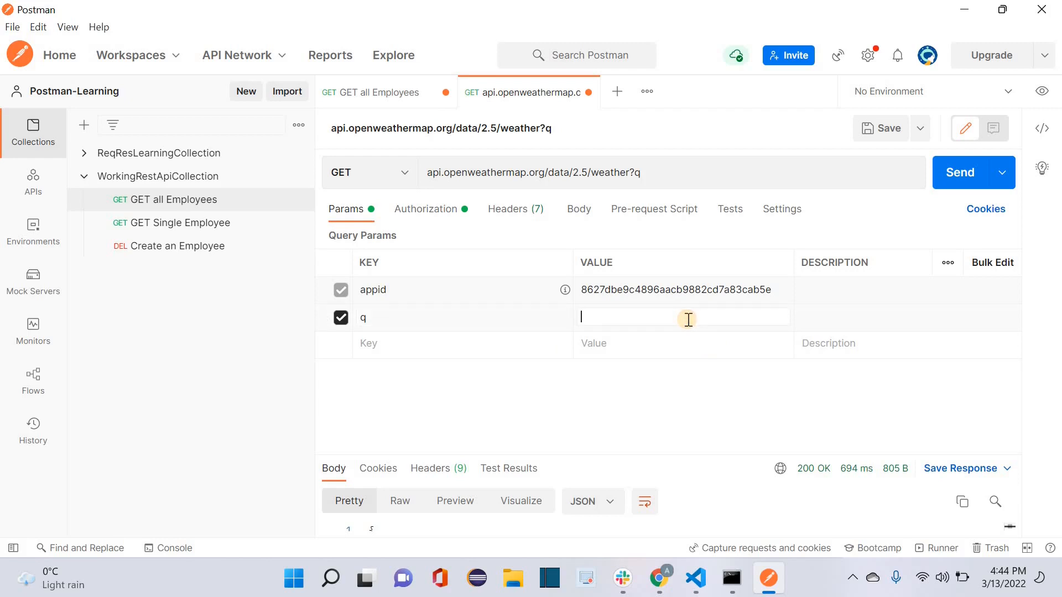
{"action": "type", "text": "=exton"}
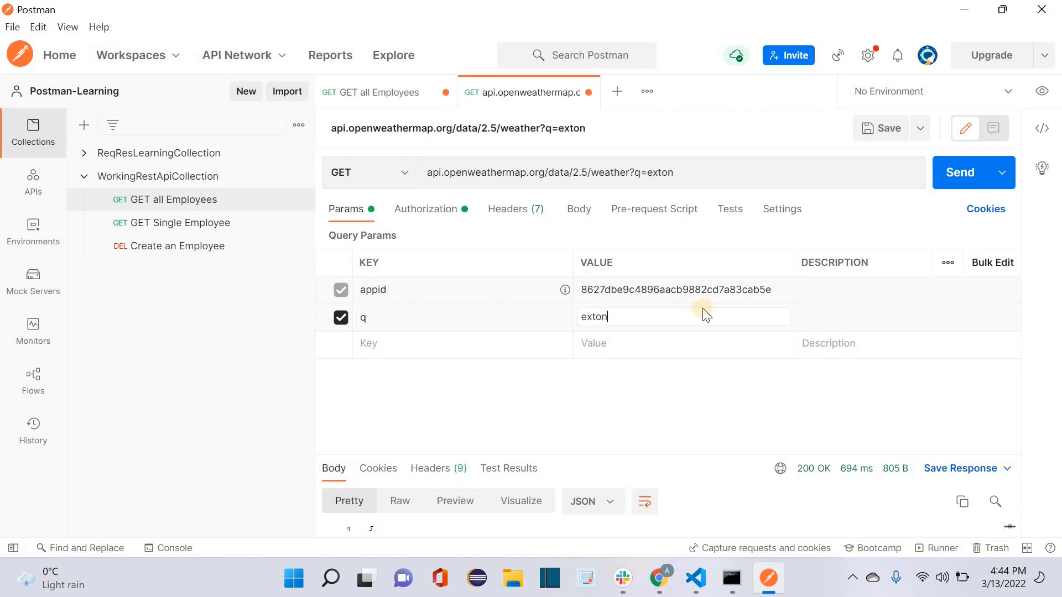
{"action": "left_click", "coordinate": [699, 129]}
{"action": "left_click", "coordinate": [436, 212]}
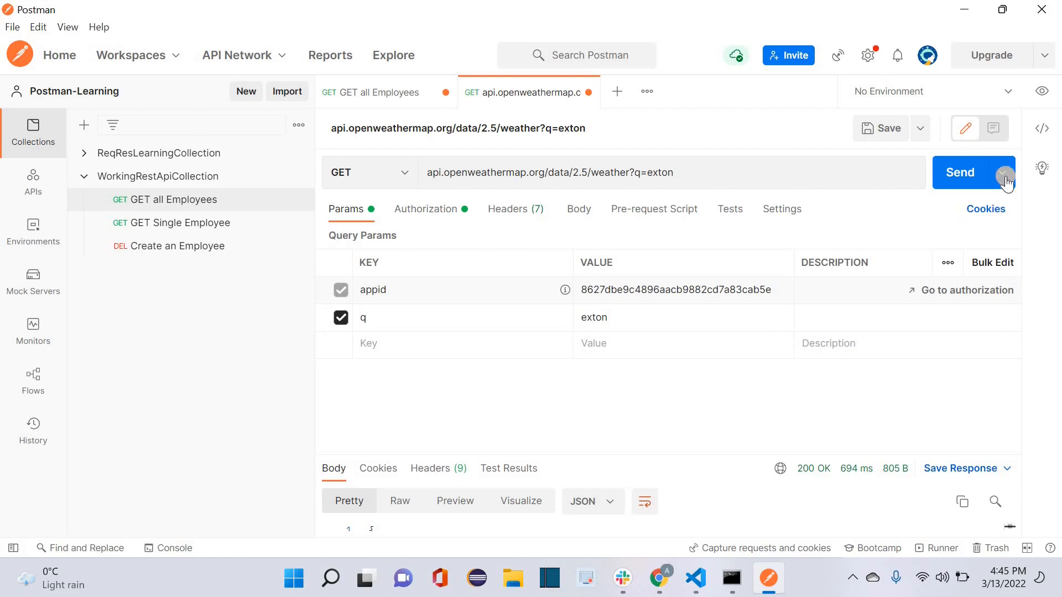
{"action": "left_click", "coordinate": [949, 173]}
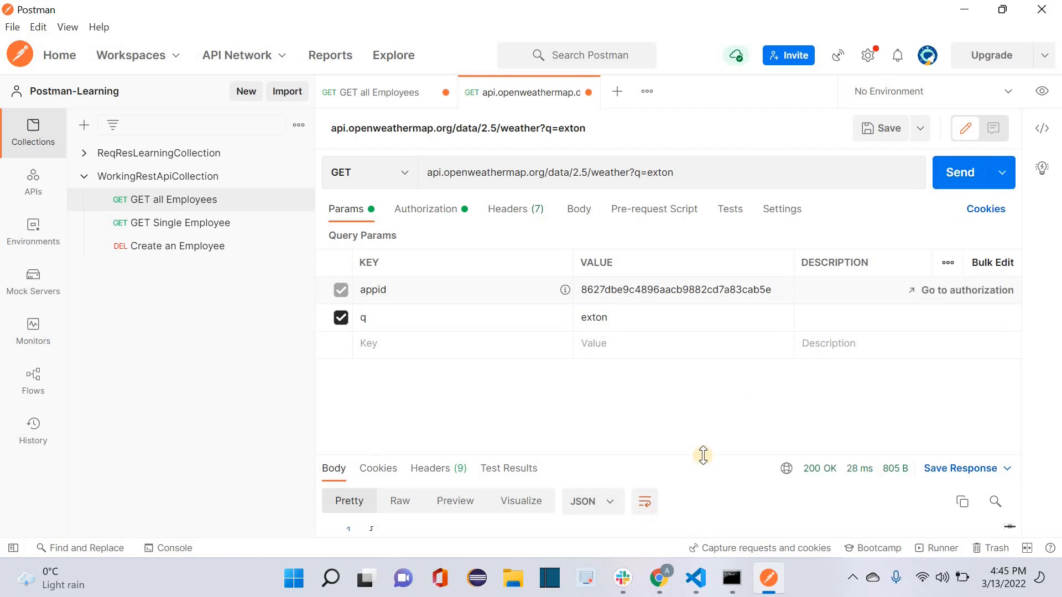
{"action": "left_click_drag", "start_coordinate": [702, 455], "coordinate": [698, 330]}
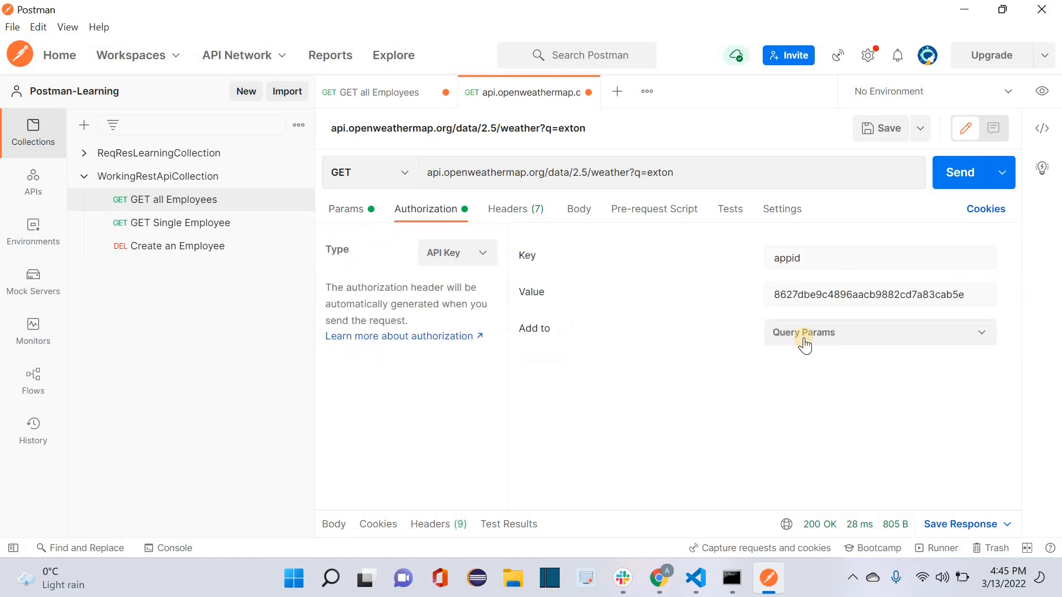
- Set the API key's Add to option to Header, send the request and enlarge the response area
{"action": "left_click", "coordinate": [800, 338]}
{"action": "left_click", "coordinate": [795, 365]}
{"action": "left_click", "coordinate": [965, 178]}
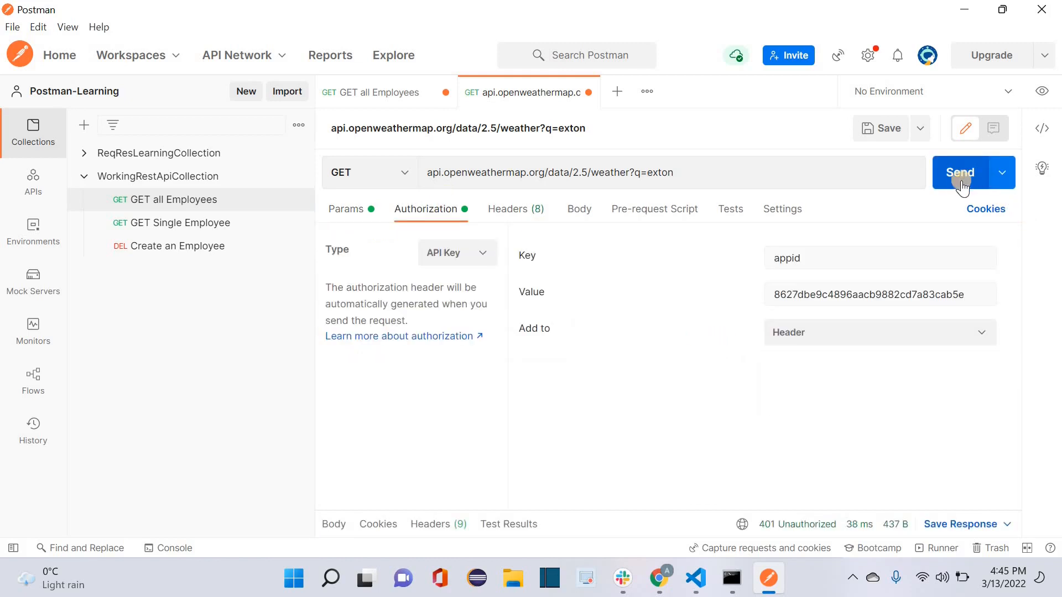
{"action": "left_click_drag", "start_coordinate": [703, 510], "coordinate": [721, 345]}
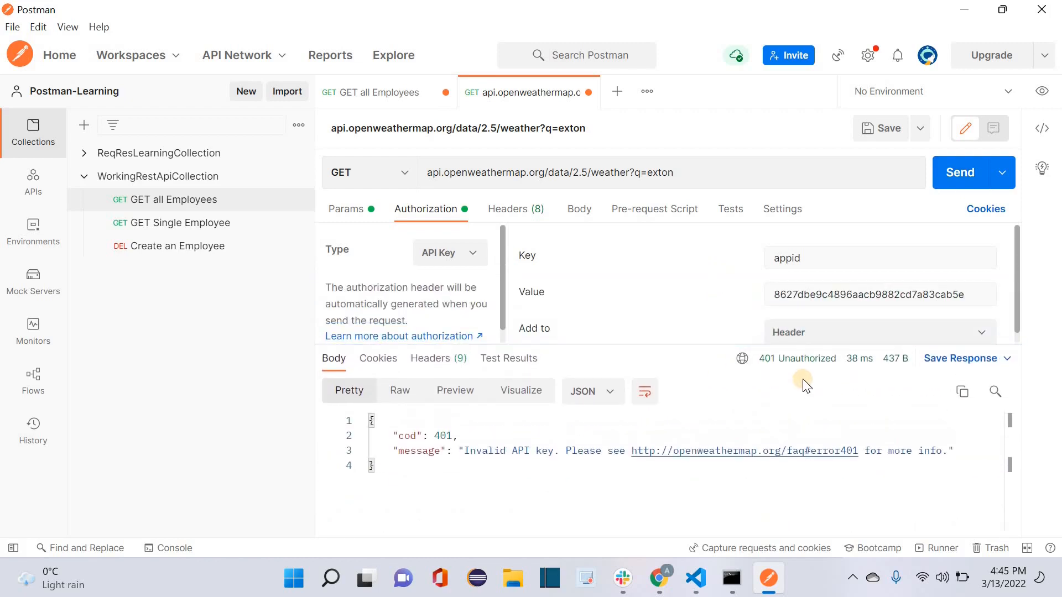
- Check the query parameters, authorization settings and headers for the appid entry, and resend the request to view its response
{"action": "left_click_drag", "start_coordinate": [668, 345], "coordinate": [686, 460]}
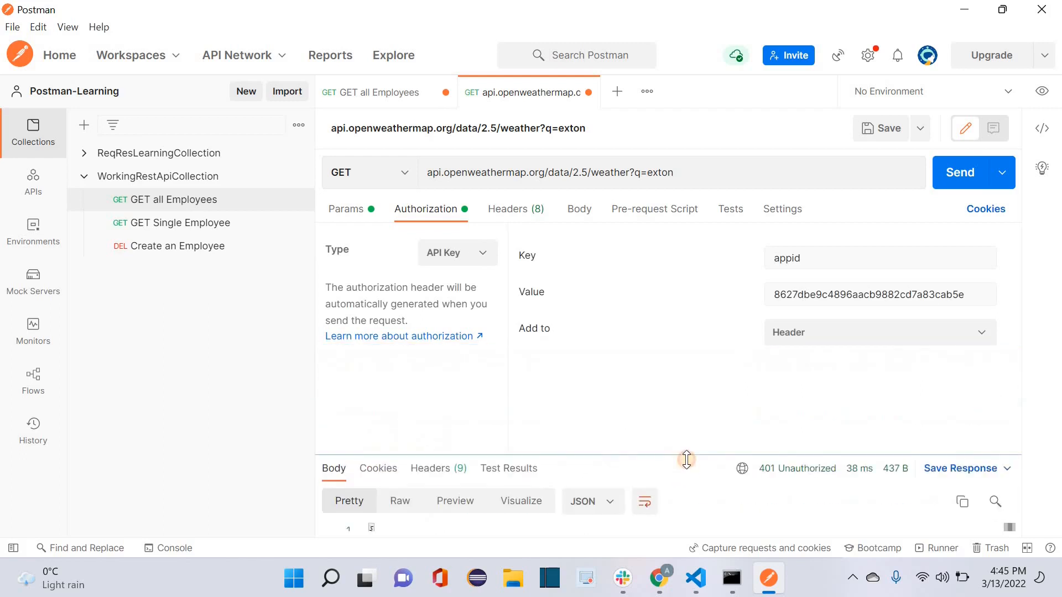
{"action": "left_click", "coordinate": [356, 213]}
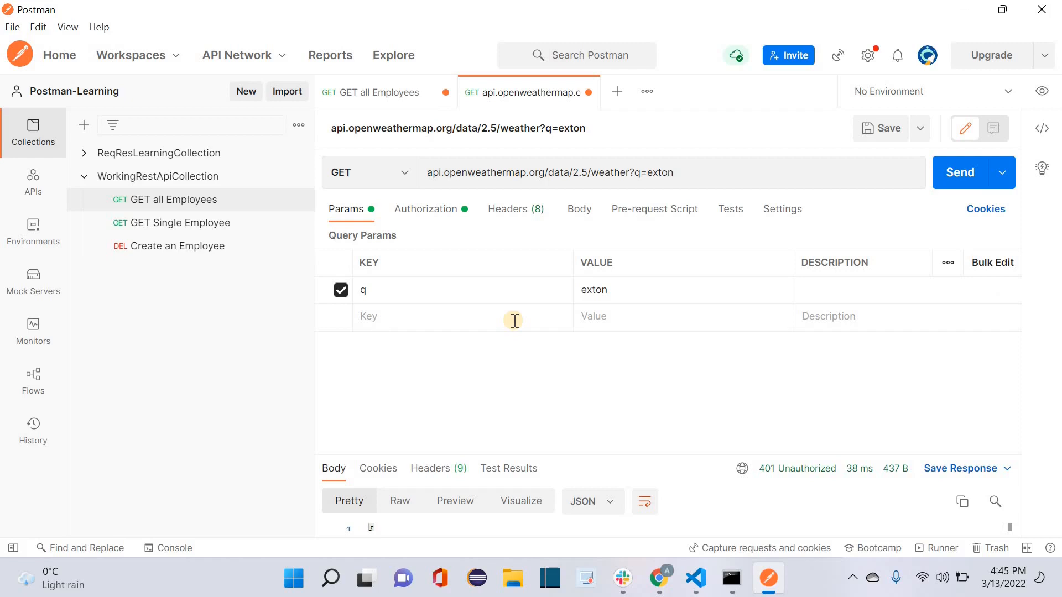
{"action": "left_click", "coordinate": [435, 210]}
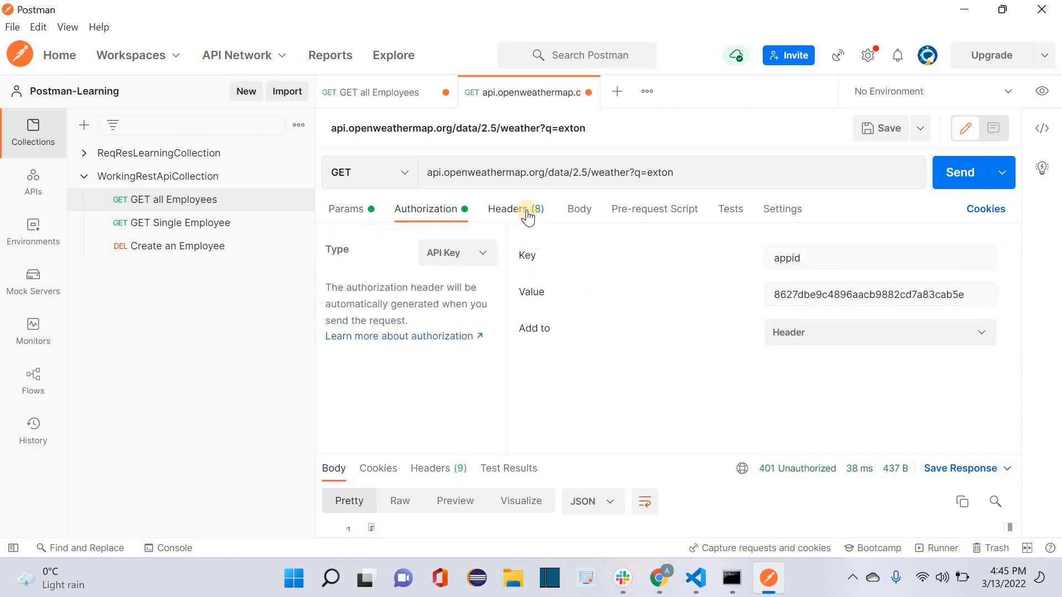
{"action": "left_click", "coordinate": [527, 213]}
{"action": "scroll", "coordinate": [475, 379], "scroll_direction": "up", "scroll_amount": 2}
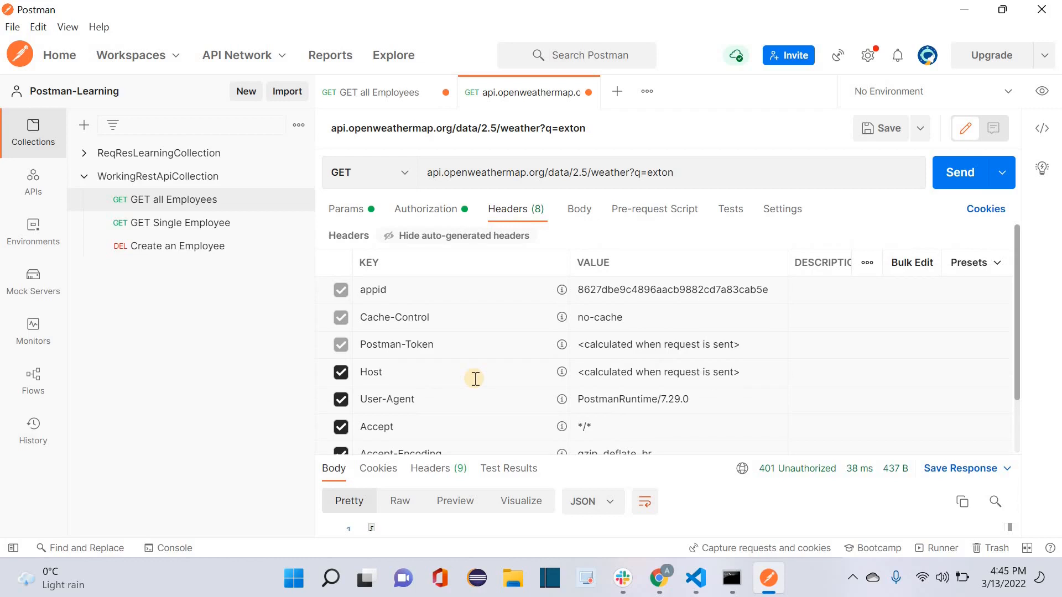
{"action": "mouse_move", "coordinate": [661, 290]}
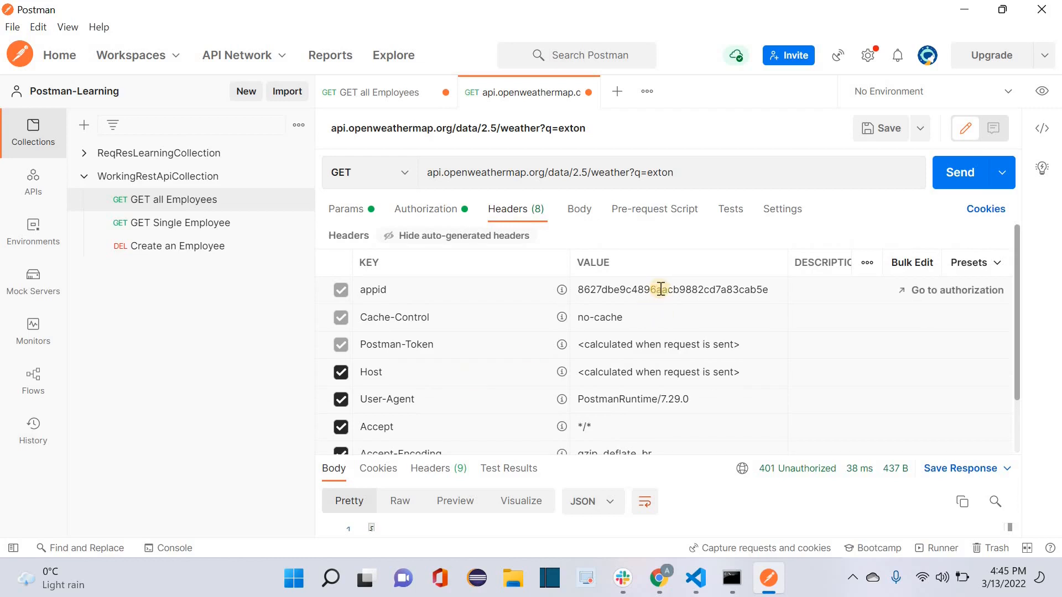
{"action": "left_click", "coordinate": [961, 172]}
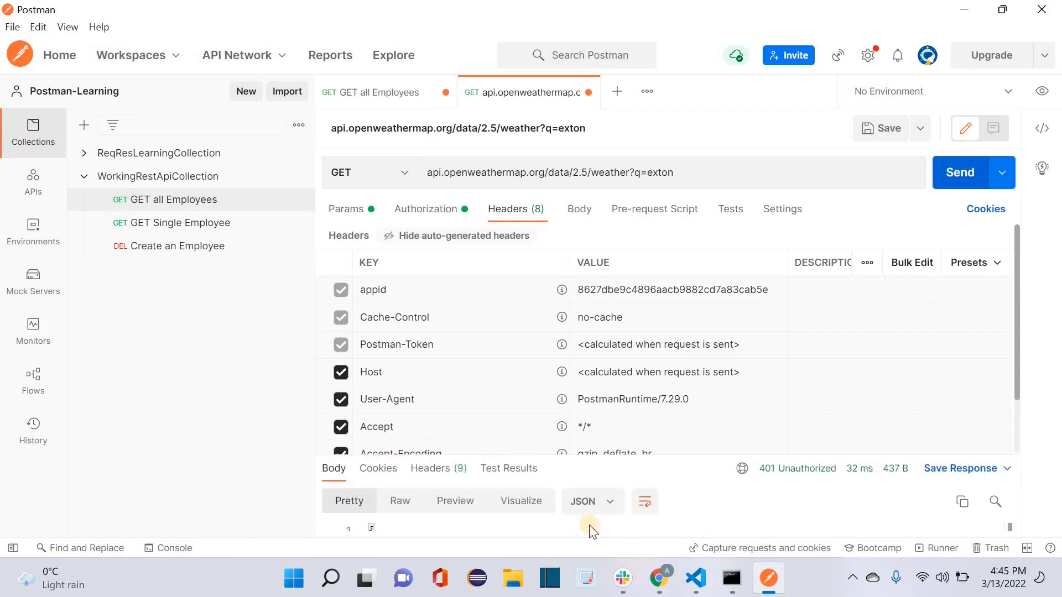
{"action": "left_click_drag", "start_coordinate": [666, 455], "coordinate": [687, 310]}
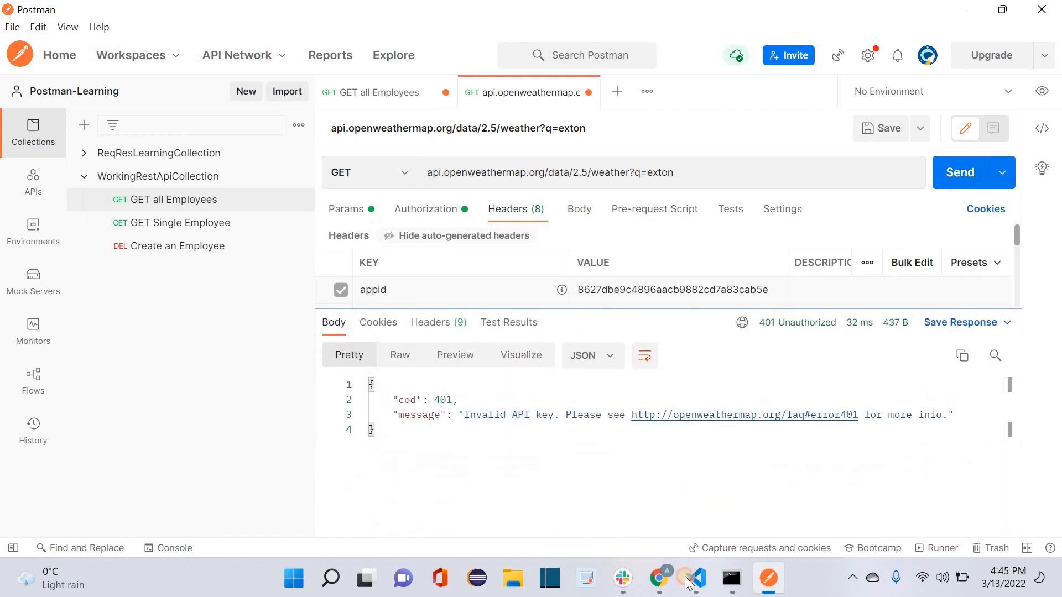
- Set the API key's Add to option to Query Params and send the request, viewing its response
{"action": "left_click", "coordinate": [408, 209]}
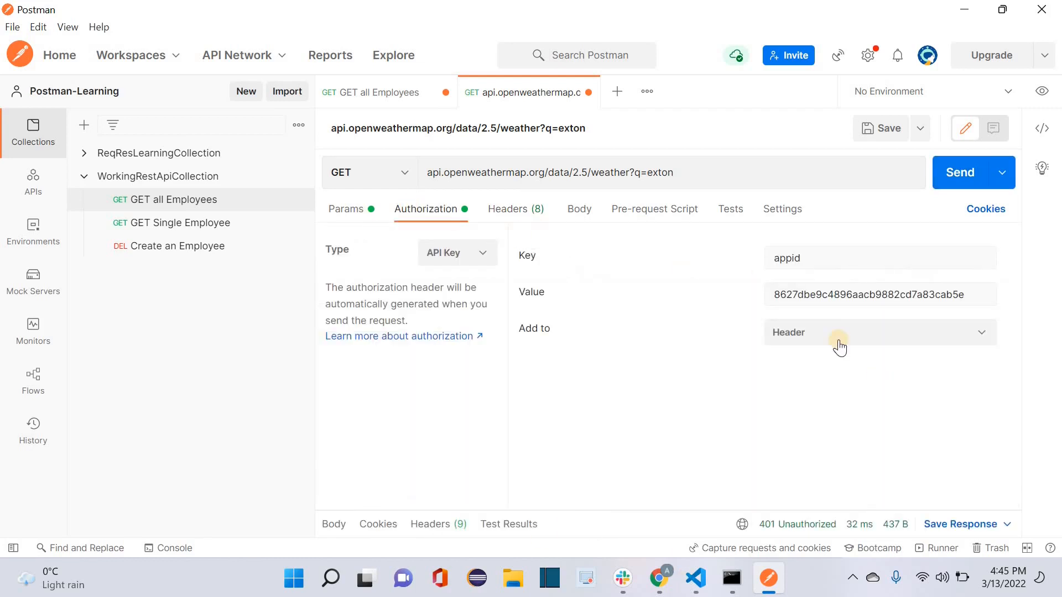
{"action": "left_click", "coordinate": [839, 347]}
{"action": "left_click", "coordinate": [812, 391]}
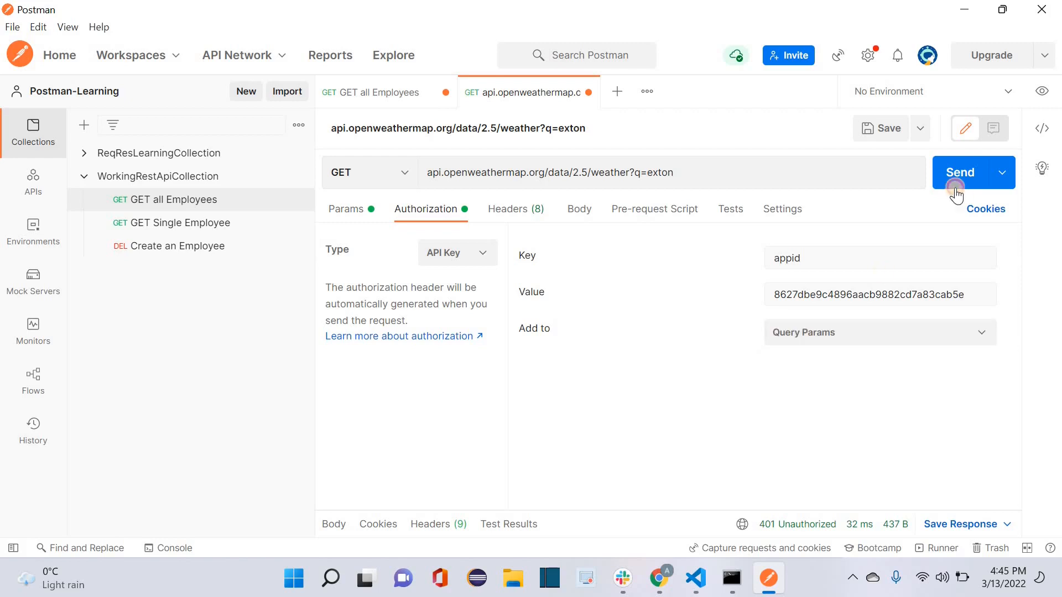
{"action": "left_click", "coordinate": [955, 188]}
{"action": "left_click_drag", "start_coordinate": [735, 510], "coordinate": [742, 315]}
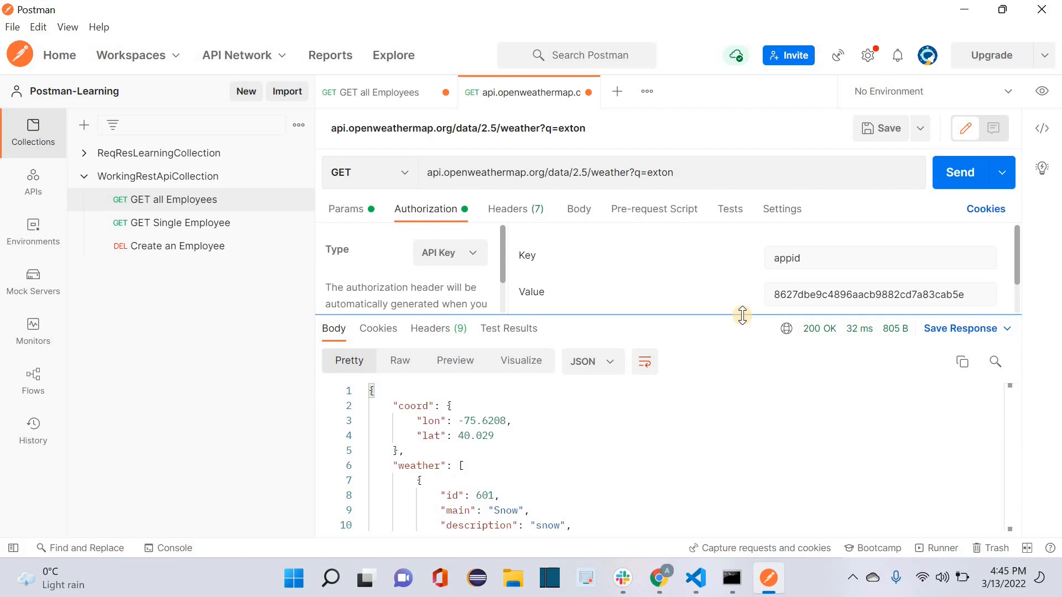
{"action": "left_click_drag", "start_coordinate": [742, 315], "coordinate": [741, 437]}
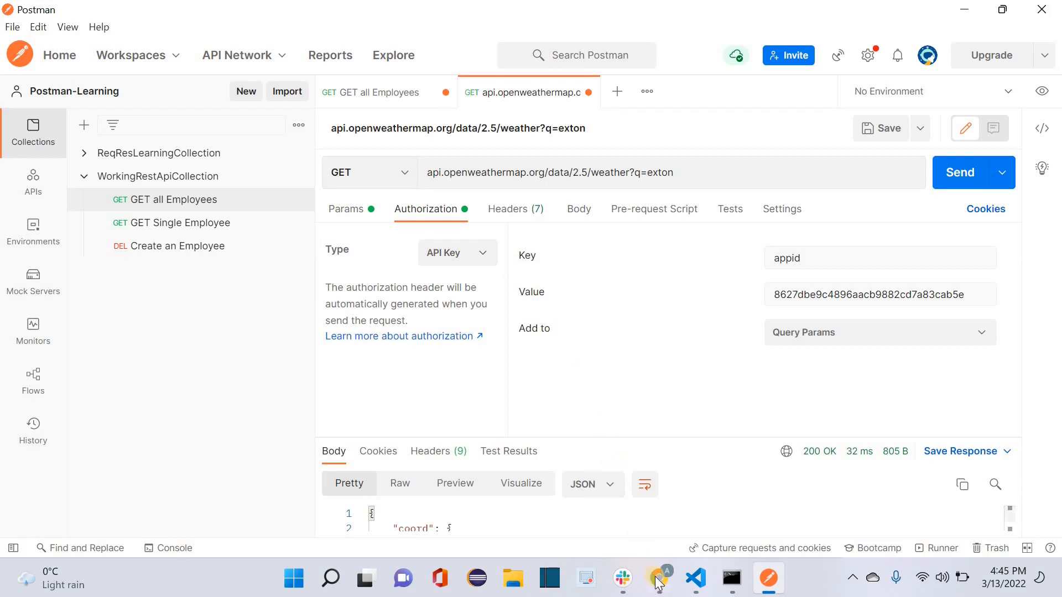
- Change the authorization's Key name to key, send the request and examine the response body
{"action": "double_click", "coordinate": [830, 257]}
{"action": "type", "text": "asdf"}
{"action": "left_click_drag", "start_coordinate": [797, 259], "coordinate": [755, 263]}
{"action": "type", "text": "key"}
{"action": "left_click", "coordinate": [975, 183]}
{"action": "left_click", "coordinate": [961, 185]}
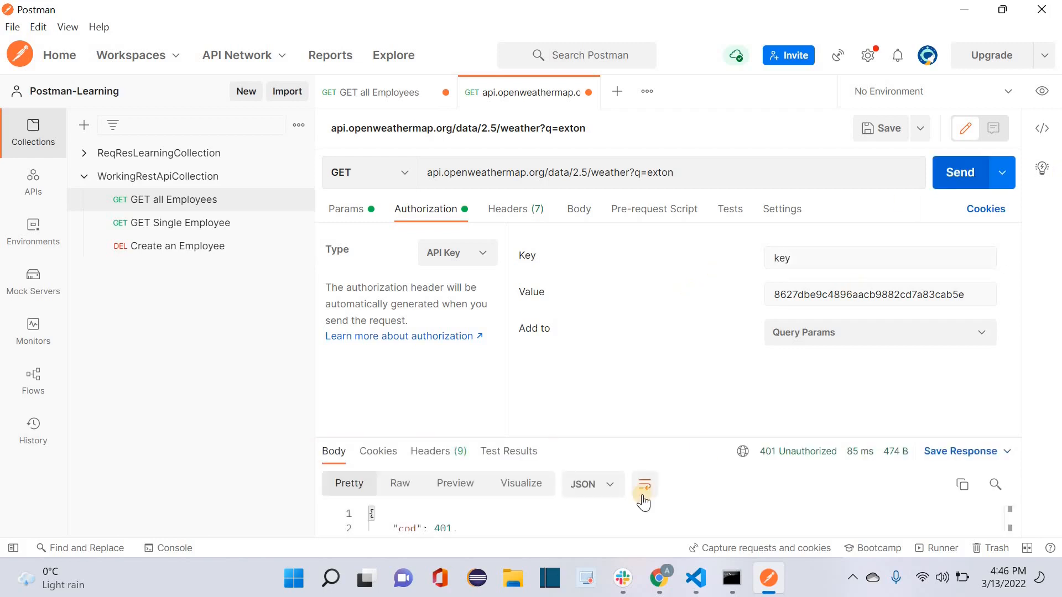
{"action": "left_click_drag", "start_coordinate": [699, 434], "coordinate": [697, 310]}
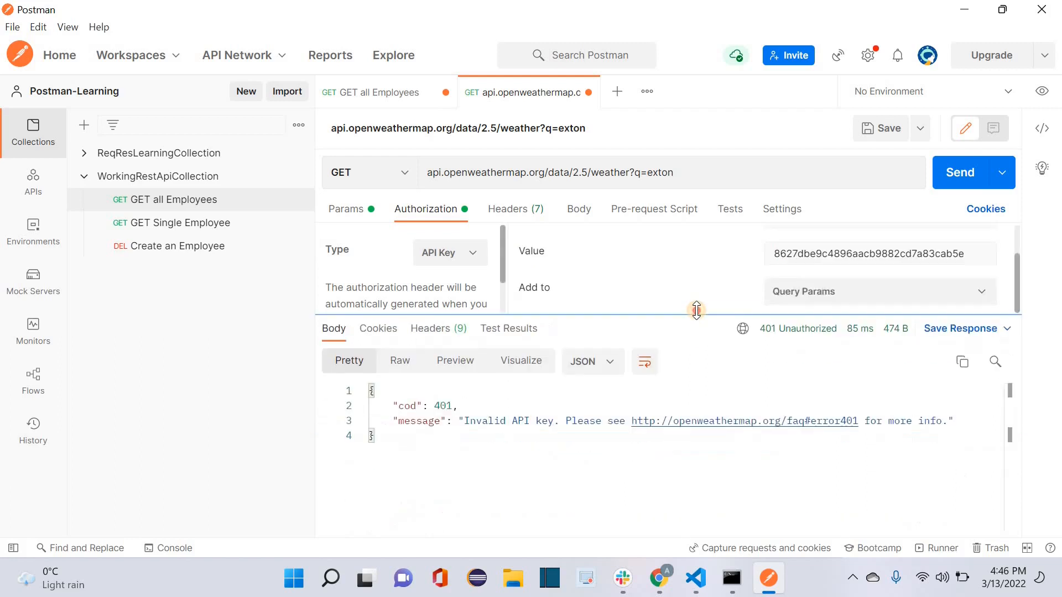
{"action": "left_click_drag", "start_coordinate": [699, 390], "coordinate": [699, 399]}
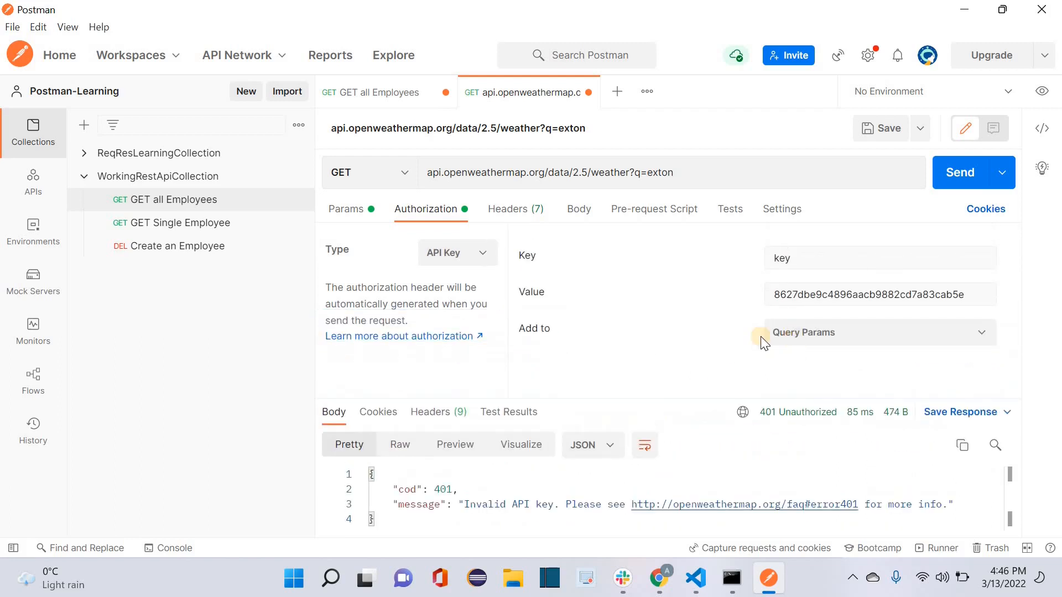
- Check the appid parameter name in the browser's OpenWeather documentation, set the Key name in Postman to appid and resend the request
{"action": "key", "text": "alt+Tab"}
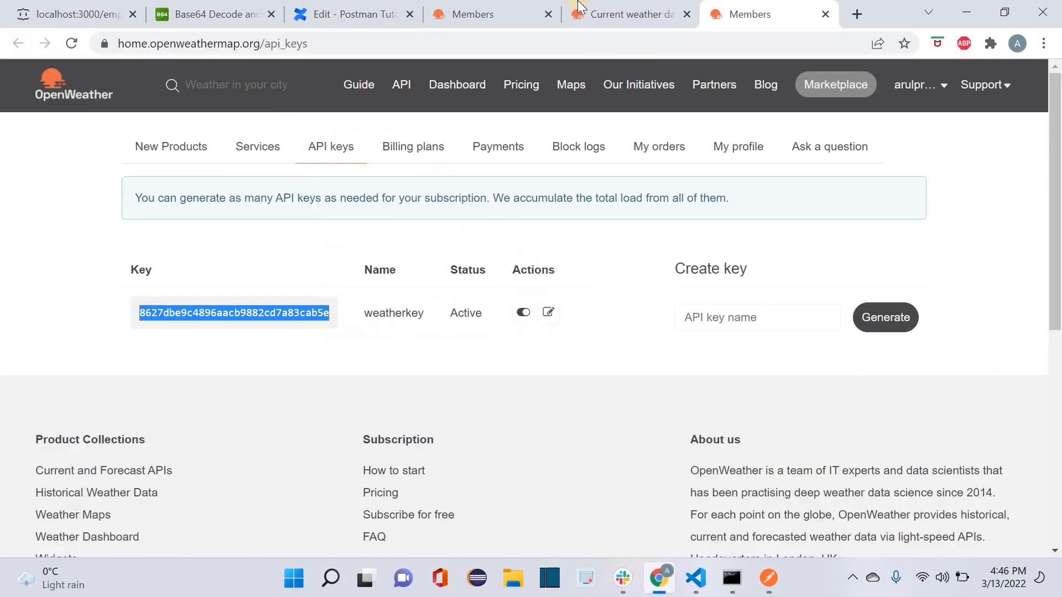
{"action": "key", "text": "ctrl+shift+Tab"}
{"action": "left_click", "coordinate": [508, 279]}
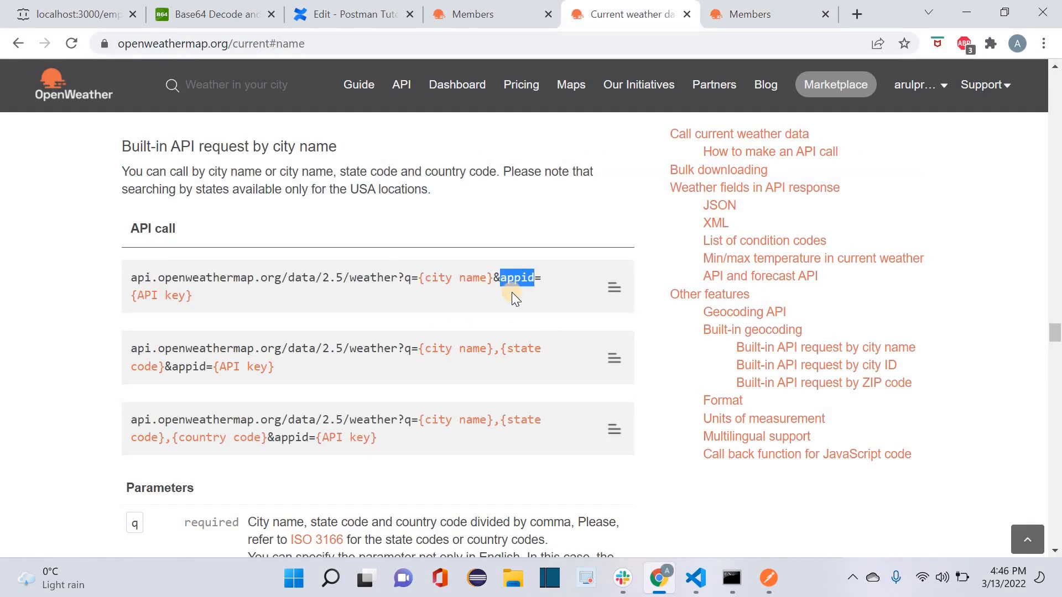
{"action": "left_click", "coordinate": [768, 578]}
{"action": "left_click", "coordinate": [797, 257]}
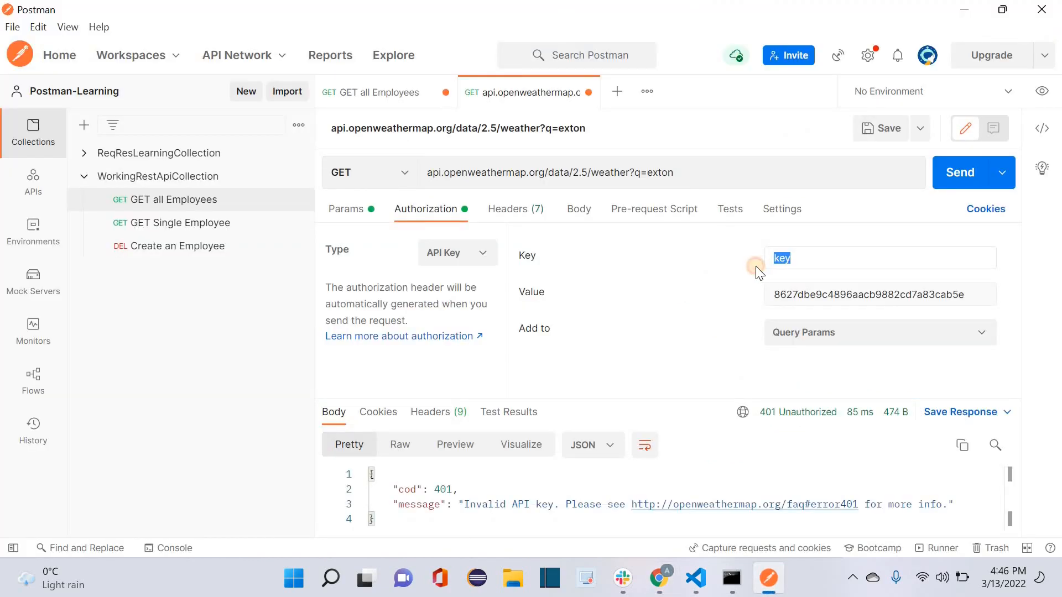
{"action": "type", "text": "appid"}
{"action": "left_click", "coordinate": [959, 172]}
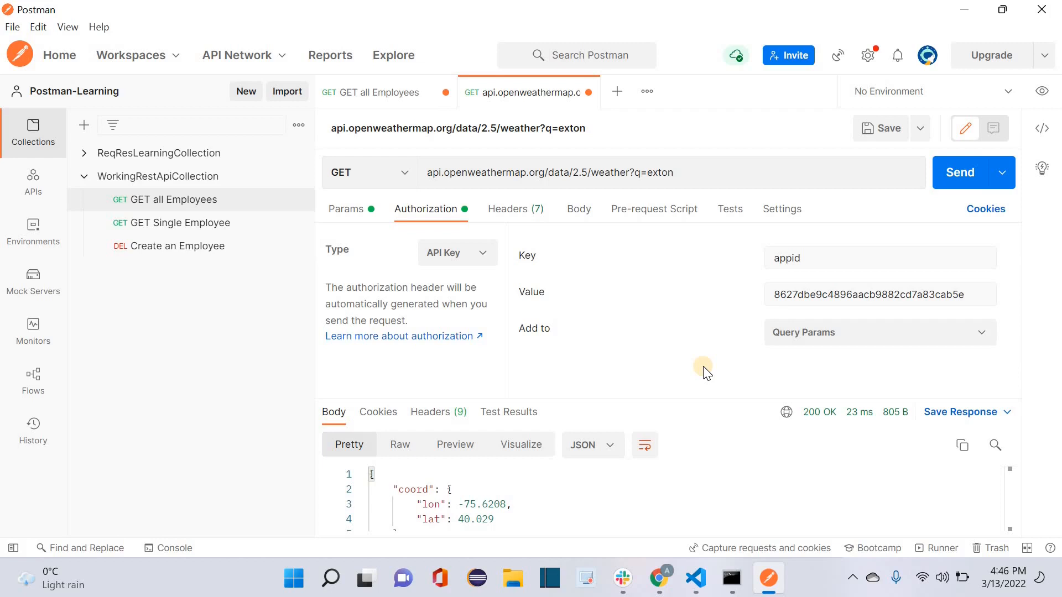
- Deactivate the weatherkey entry on the OpenWeather API keys page in the browser, and return to Postman
{"action": "left_click", "coordinate": [658, 578]}
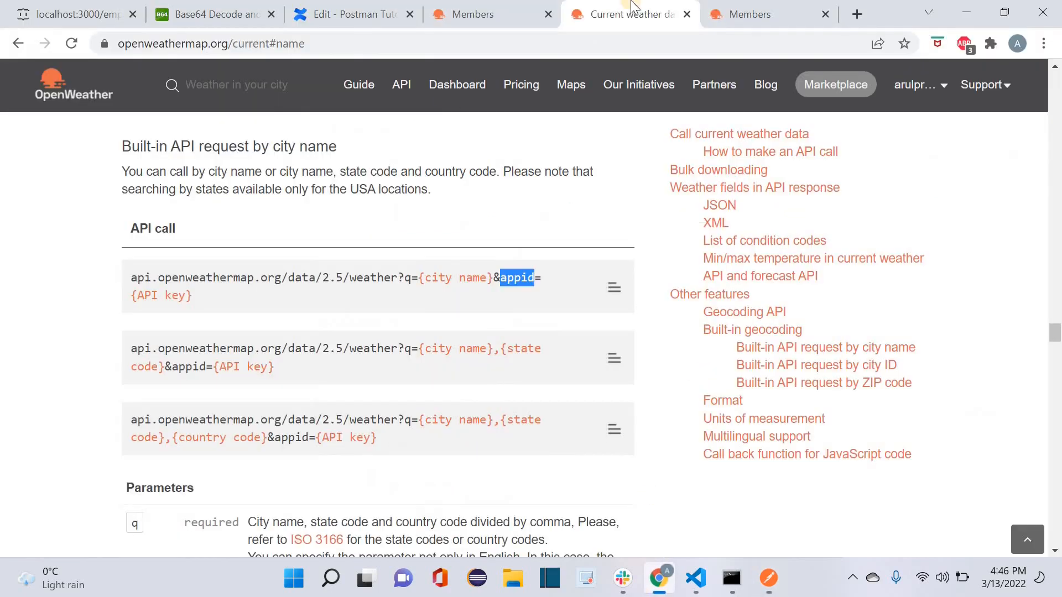
{"action": "left_click", "coordinate": [730, 11]}
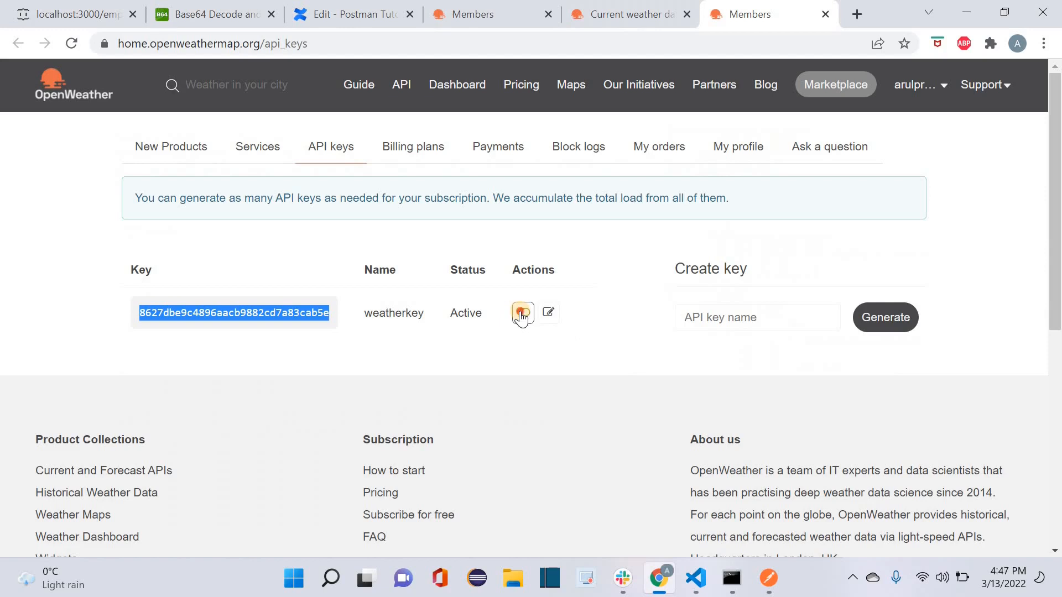
{"action": "left_click", "coordinate": [522, 314]}
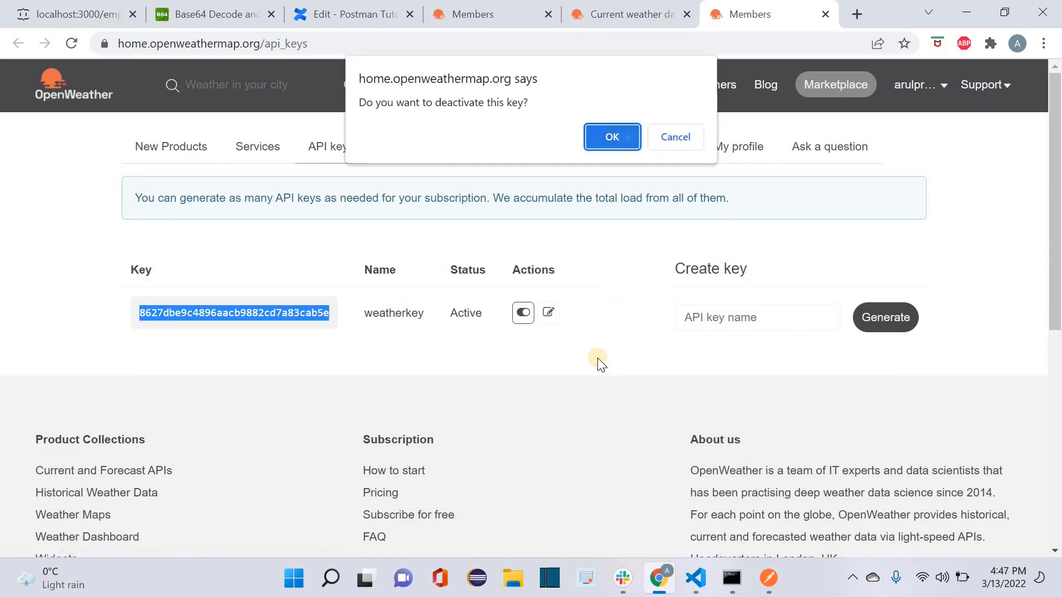
{"action": "key", "text": "Return"}
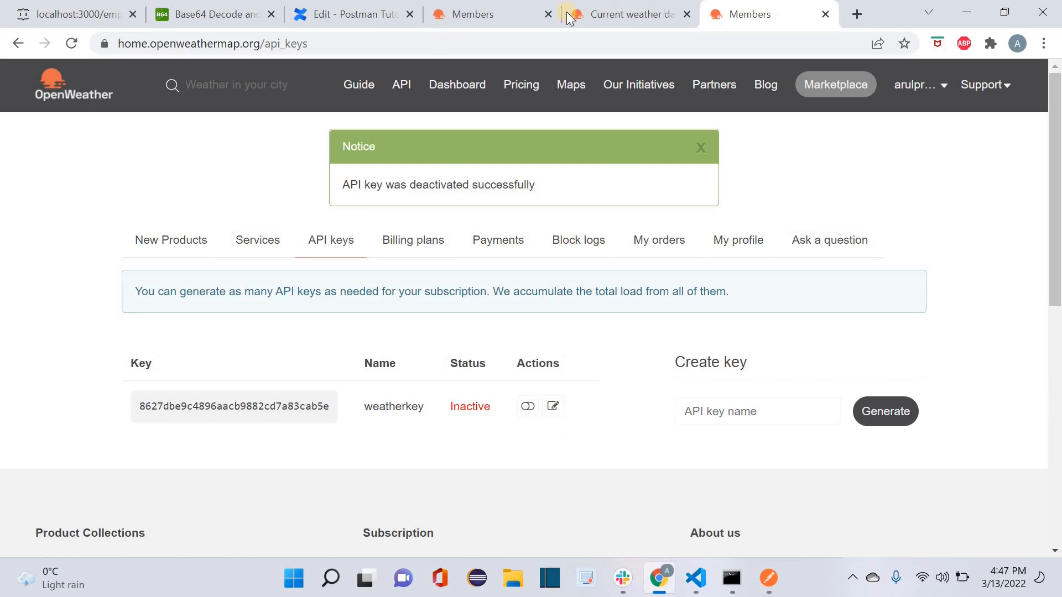
{"action": "left_click", "coordinate": [769, 578]}
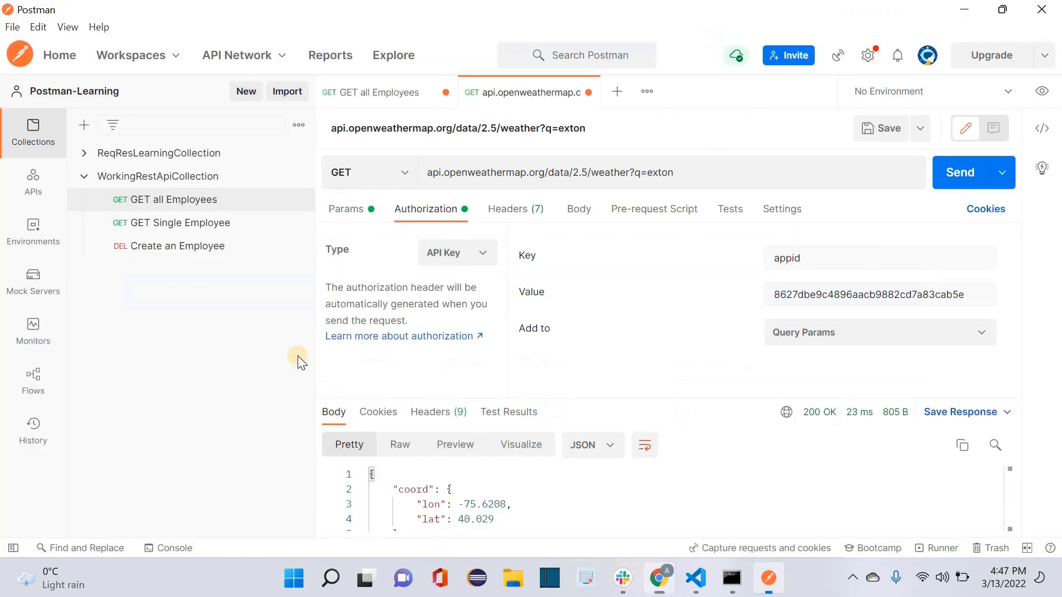